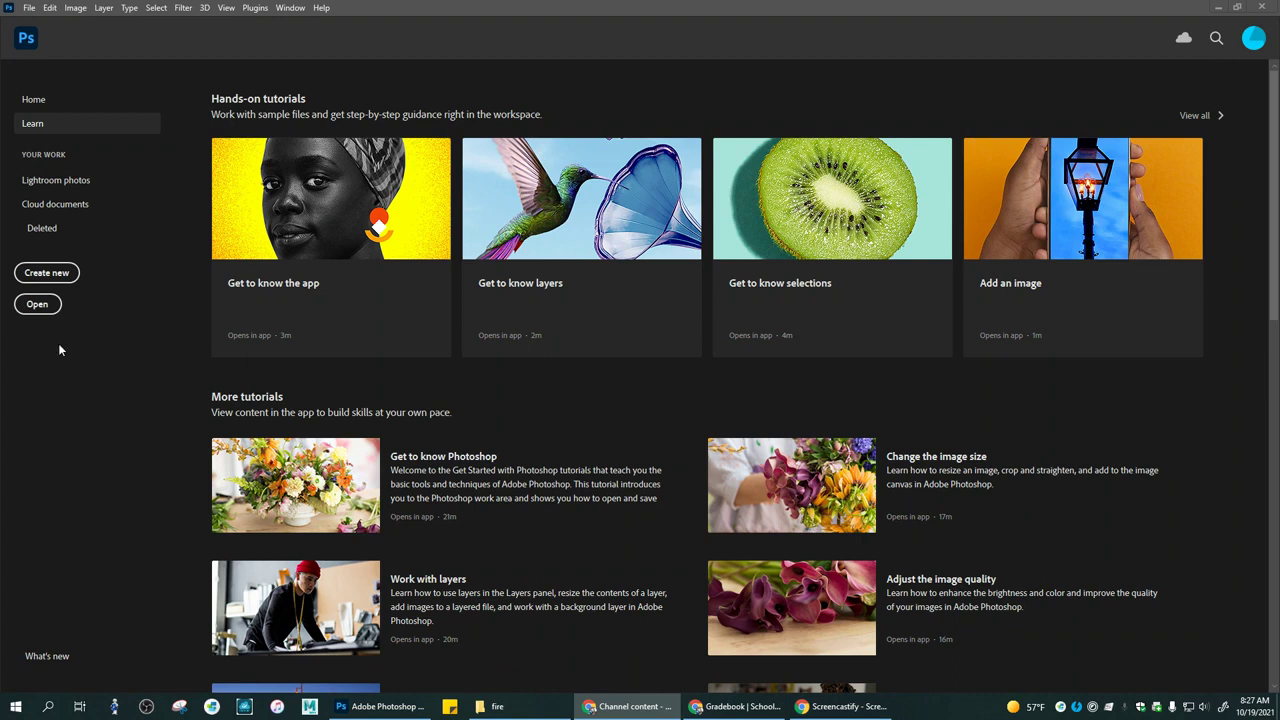
pyautogui.click(54, 275)
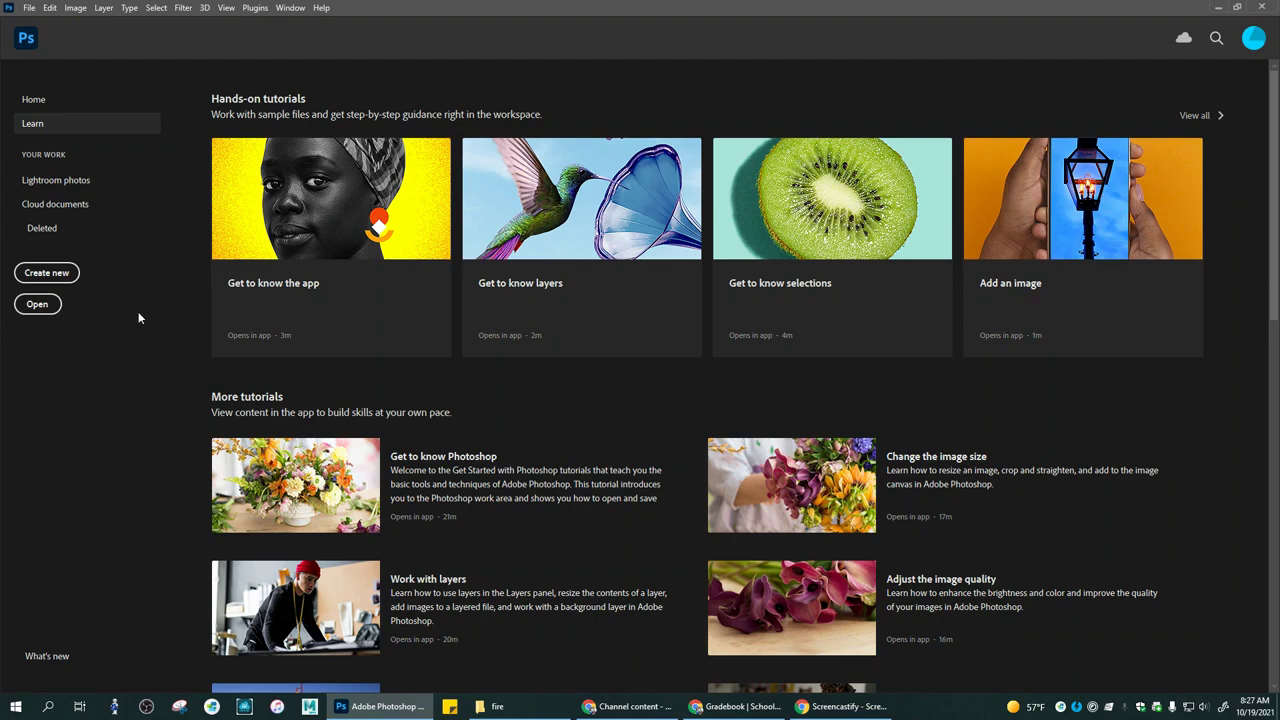
pyautogui.click(47, 276)
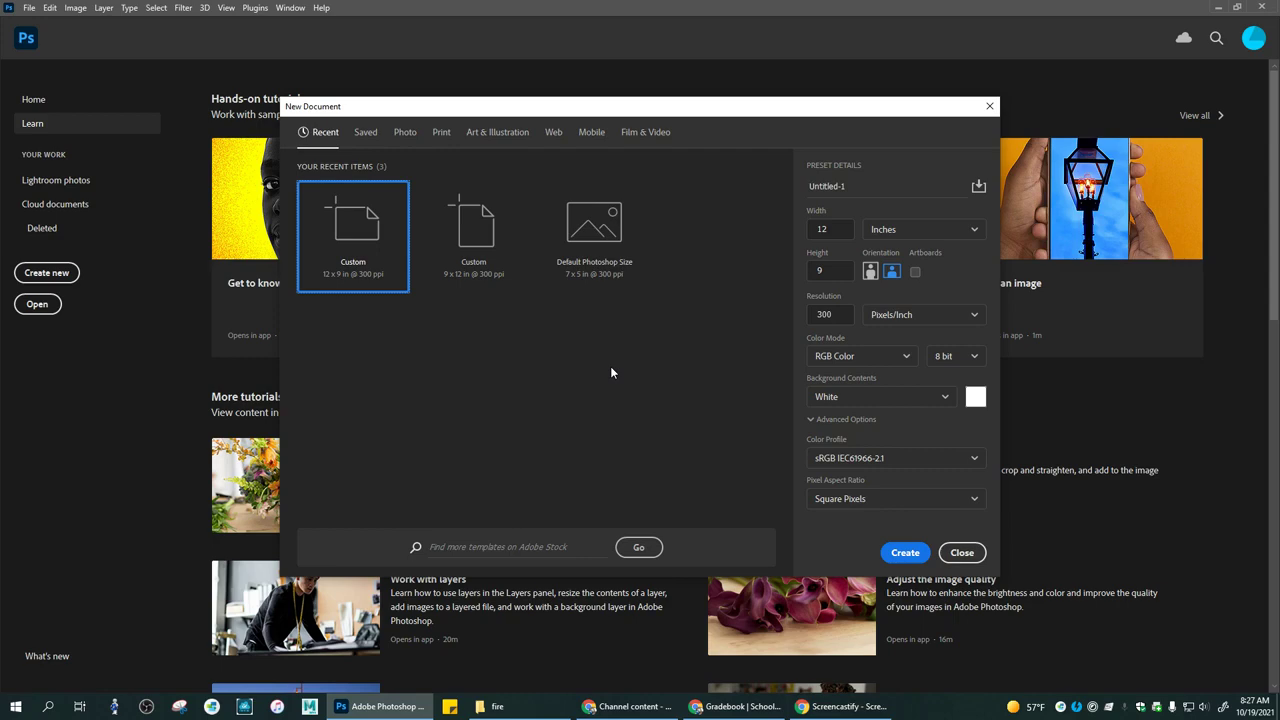
pyautogui.click(962, 552)
# - Open 1st grade_top of Texas.jpg, dog by the sea.jpg and koda-kayak.jpg together from the 8- 3D effects (fun) folder
pyautogui.click(37, 304)
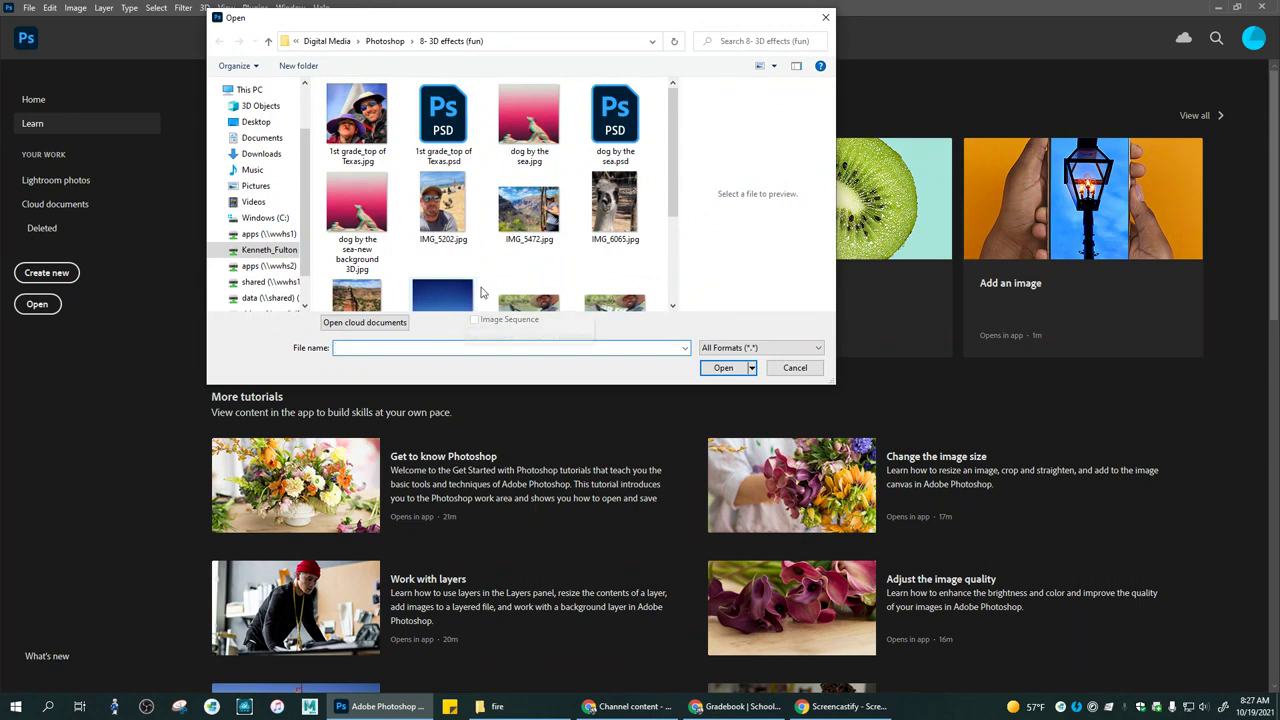
pyautogui.scroll(-3, 508, 270)
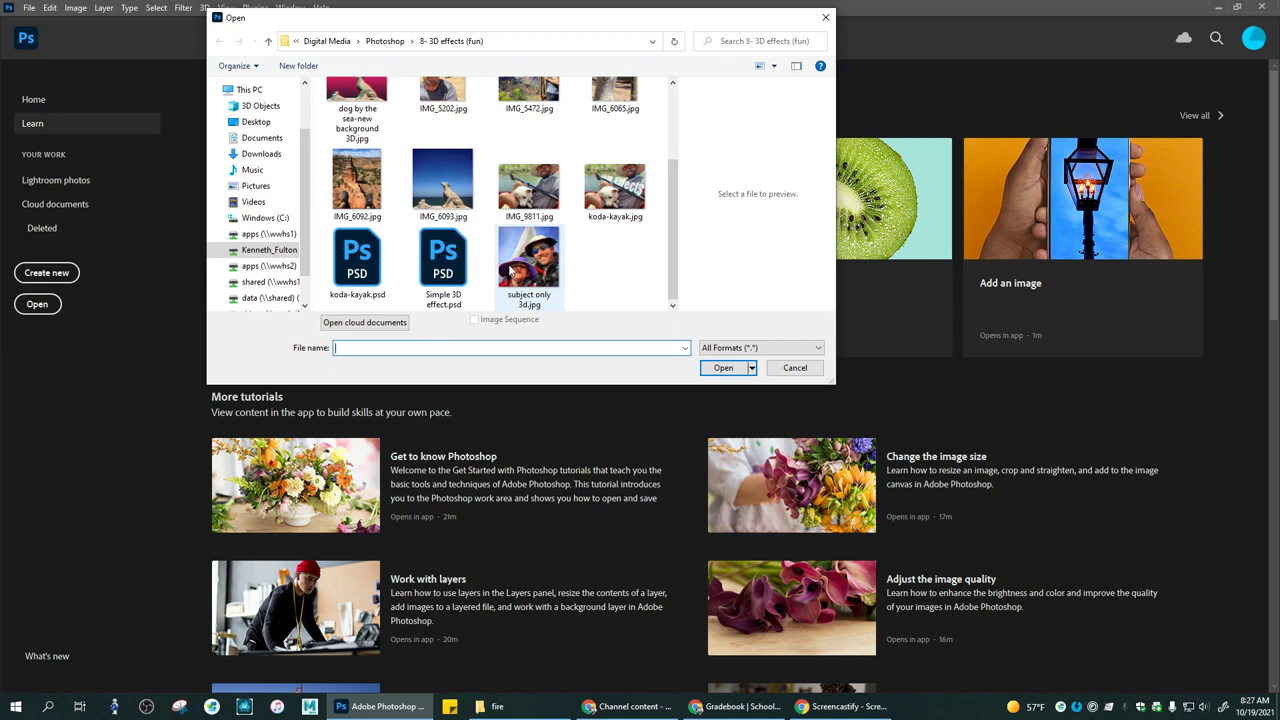
pyautogui.click(605, 203)
pyautogui.scroll(3, 557, 232)
pyautogui.scroll(2, 557, 232)
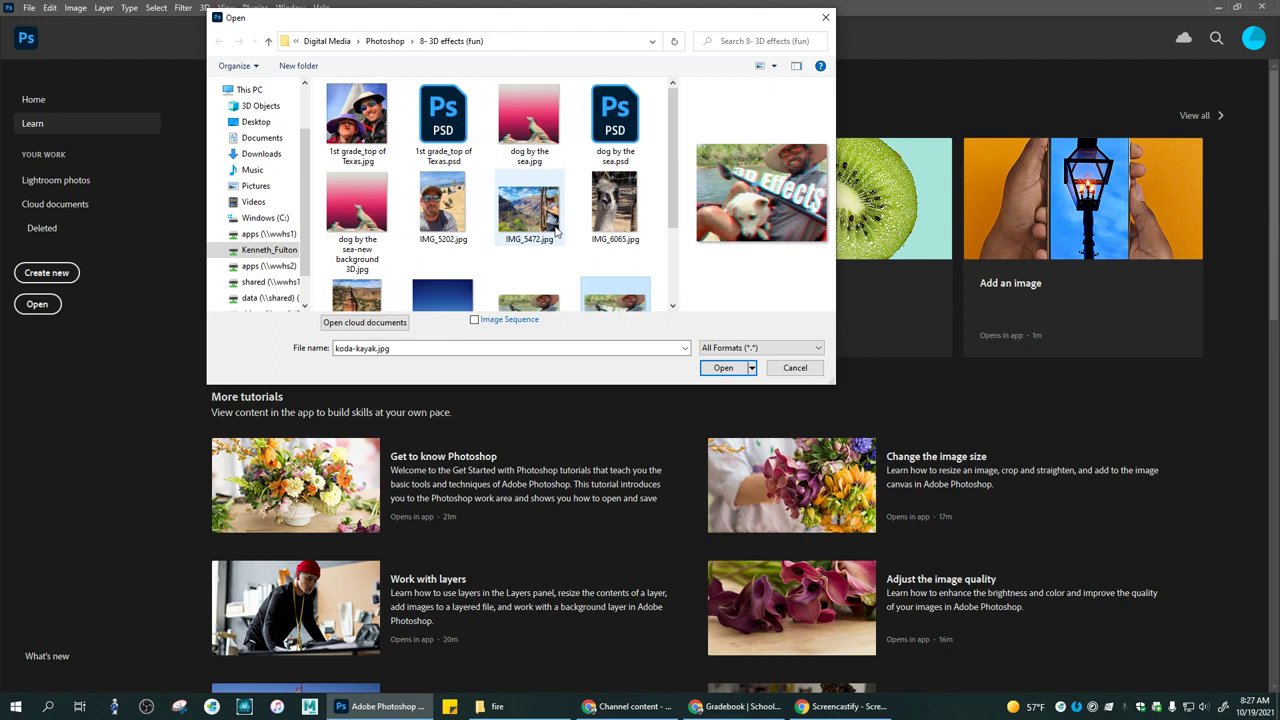
pyautogui.scroll(-1, 557, 232)
pyautogui.scroll(1, 557, 232)
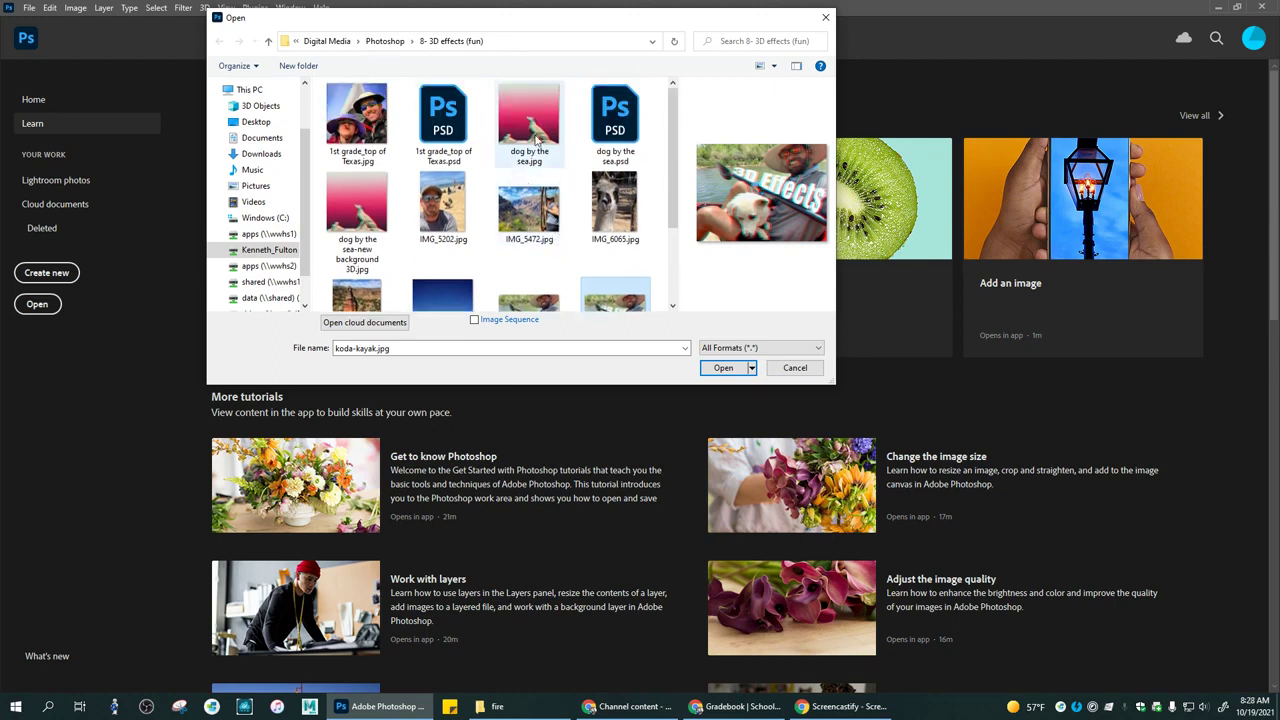
pyautogui.keyDown('ctrl'); pyautogui.click(535, 133); pyautogui.keyUp('ctrl')
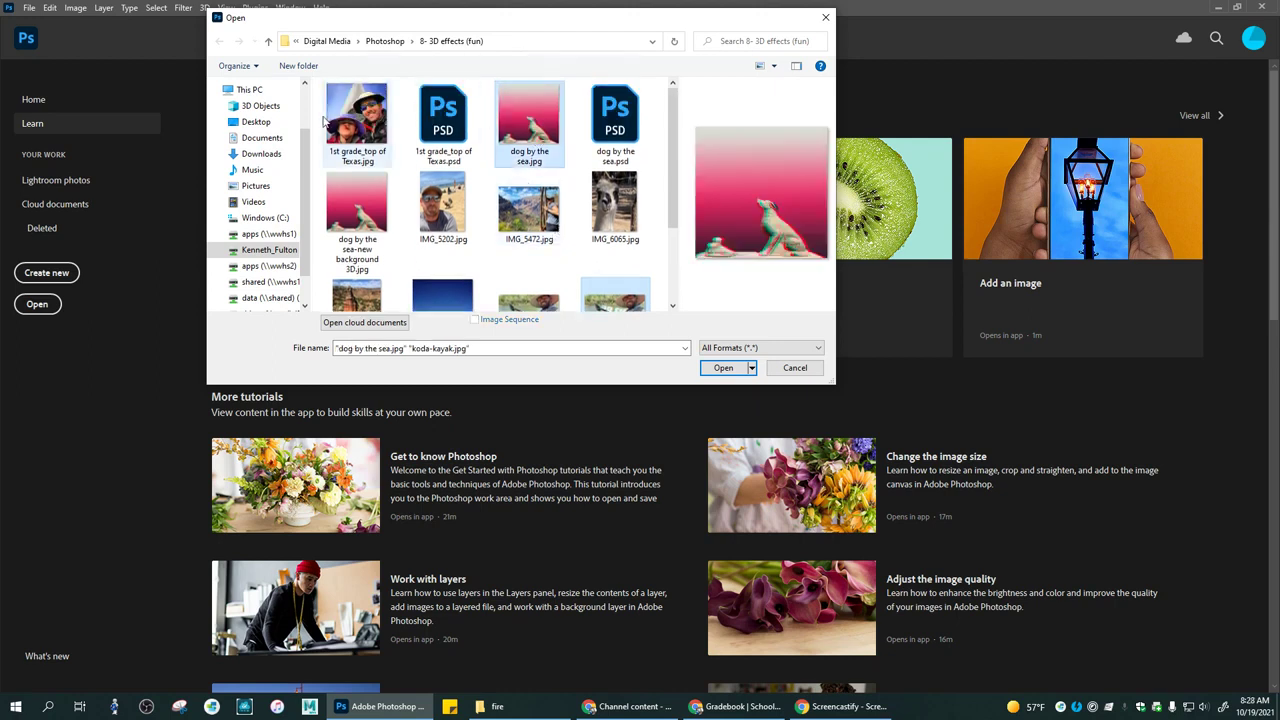
pyautogui.keyDown('ctrl'); pyautogui.click(372, 138); pyautogui.keyUp('ctrl')
pyautogui.scroll(-3, 513, 238)
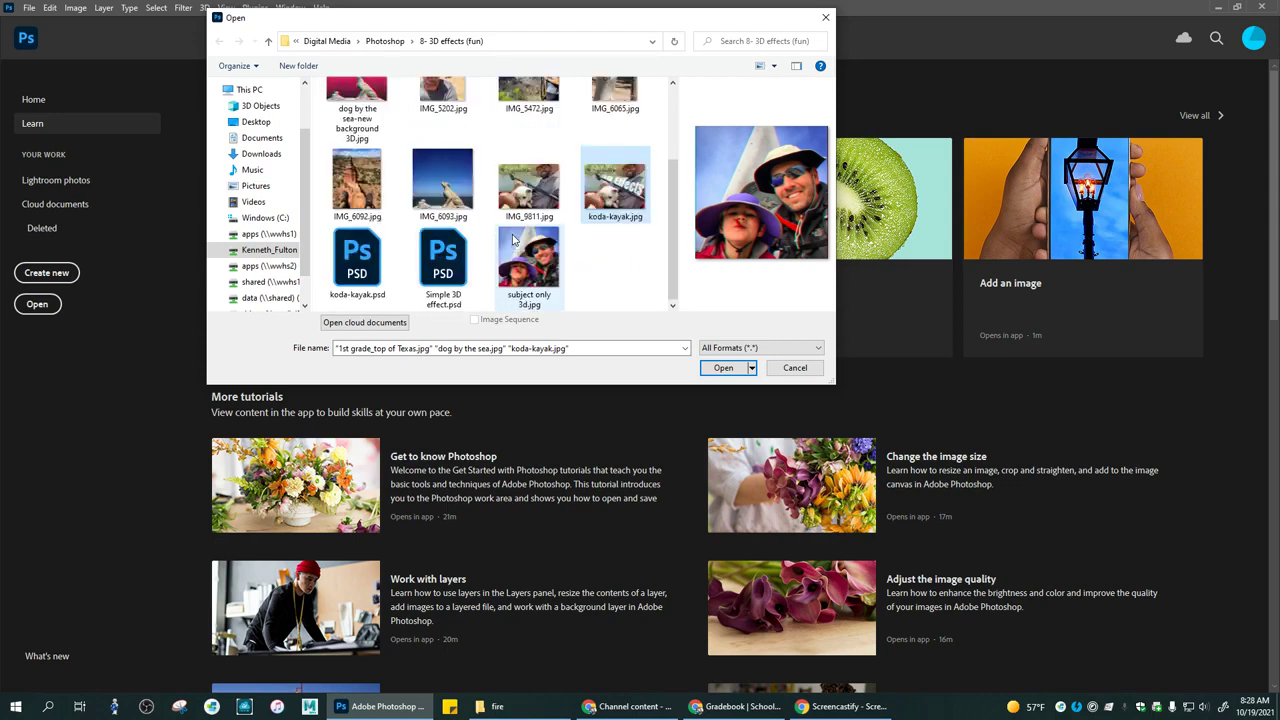
pyautogui.click(724, 367)
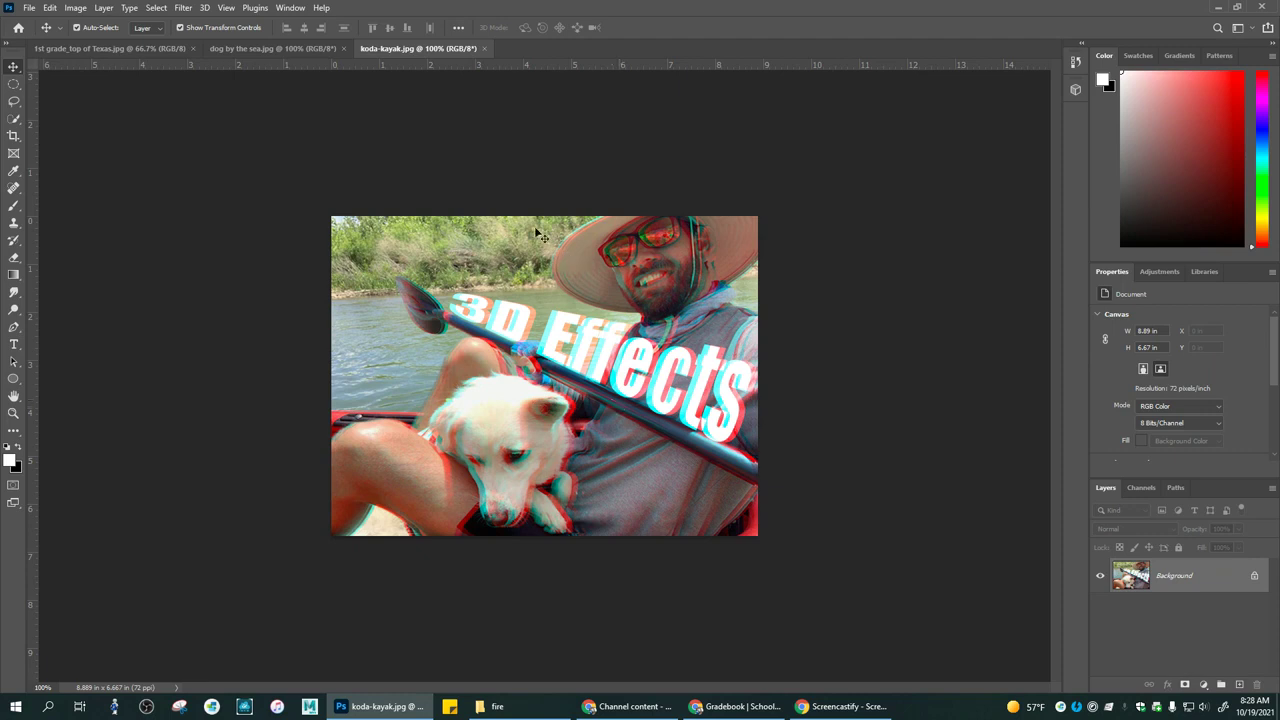
# - Compare the red-cyan 3D effect across the three open images, dog by the sea, 1st grade_top of Texas and koda-kayak
pyautogui.click(275, 49)
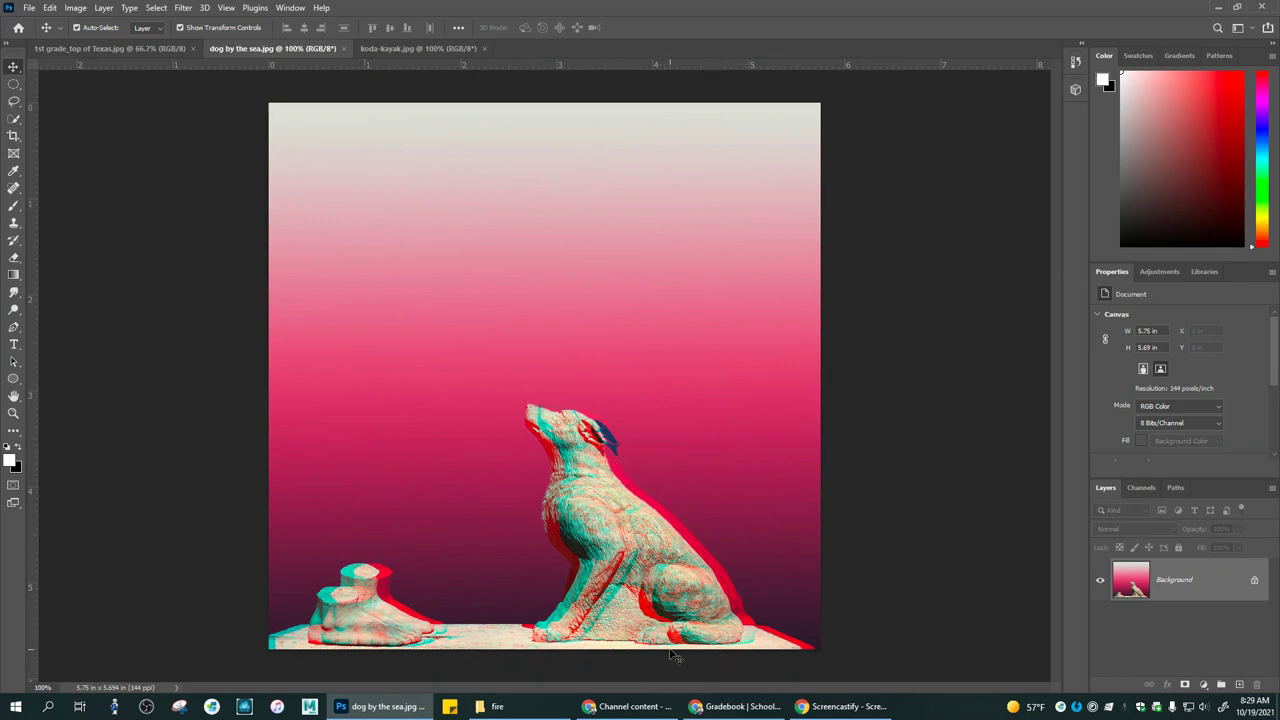
pyautogui.click(120, 48)
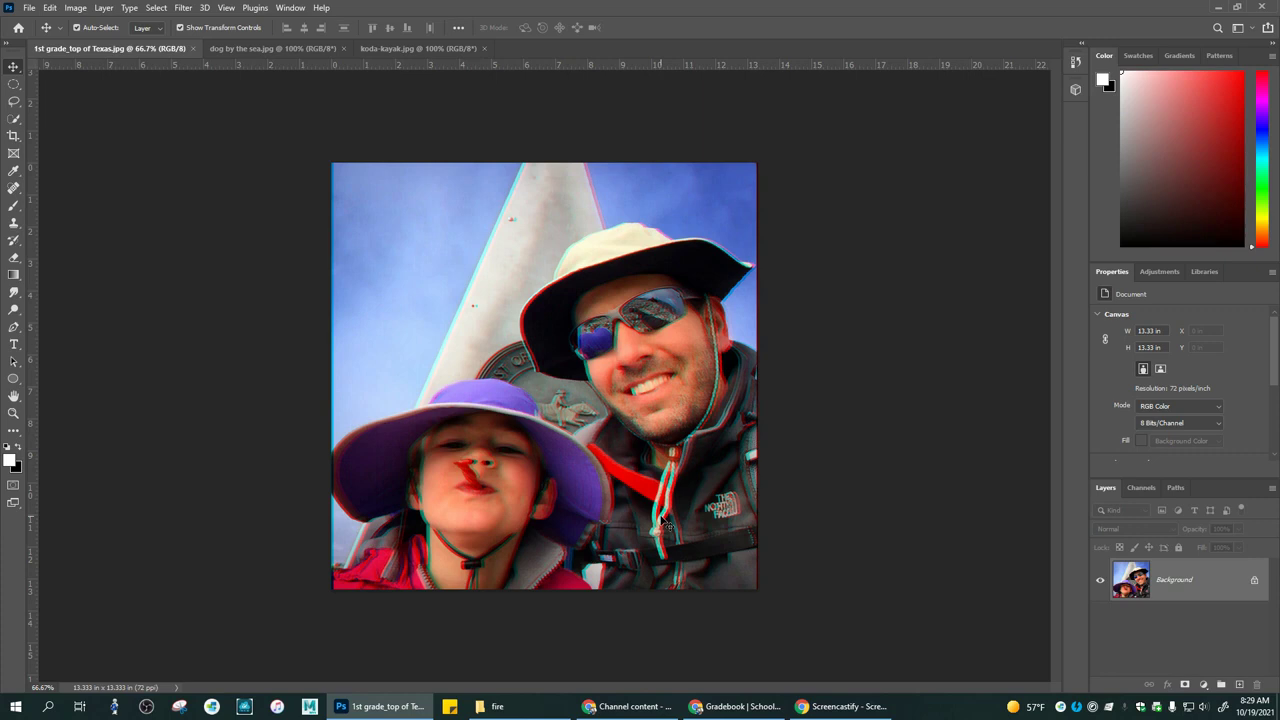
pyautogui.click(306, 46)
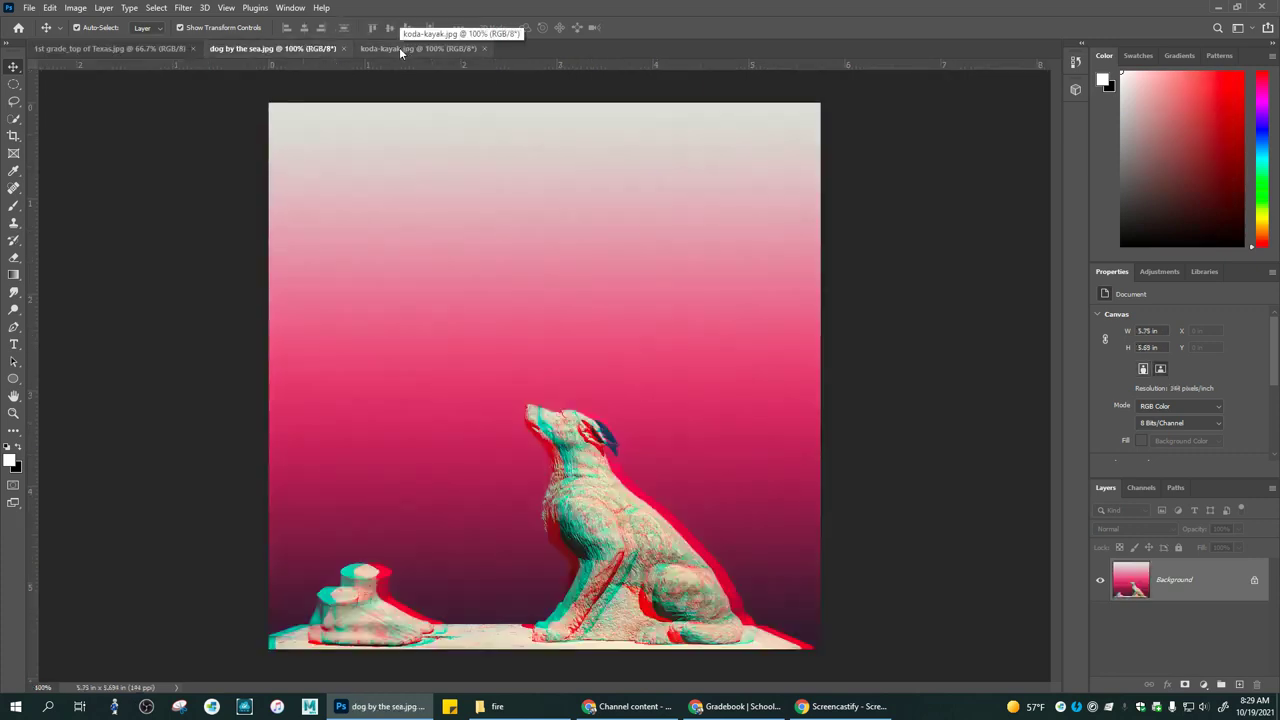
pyautogui.click(399, 47)
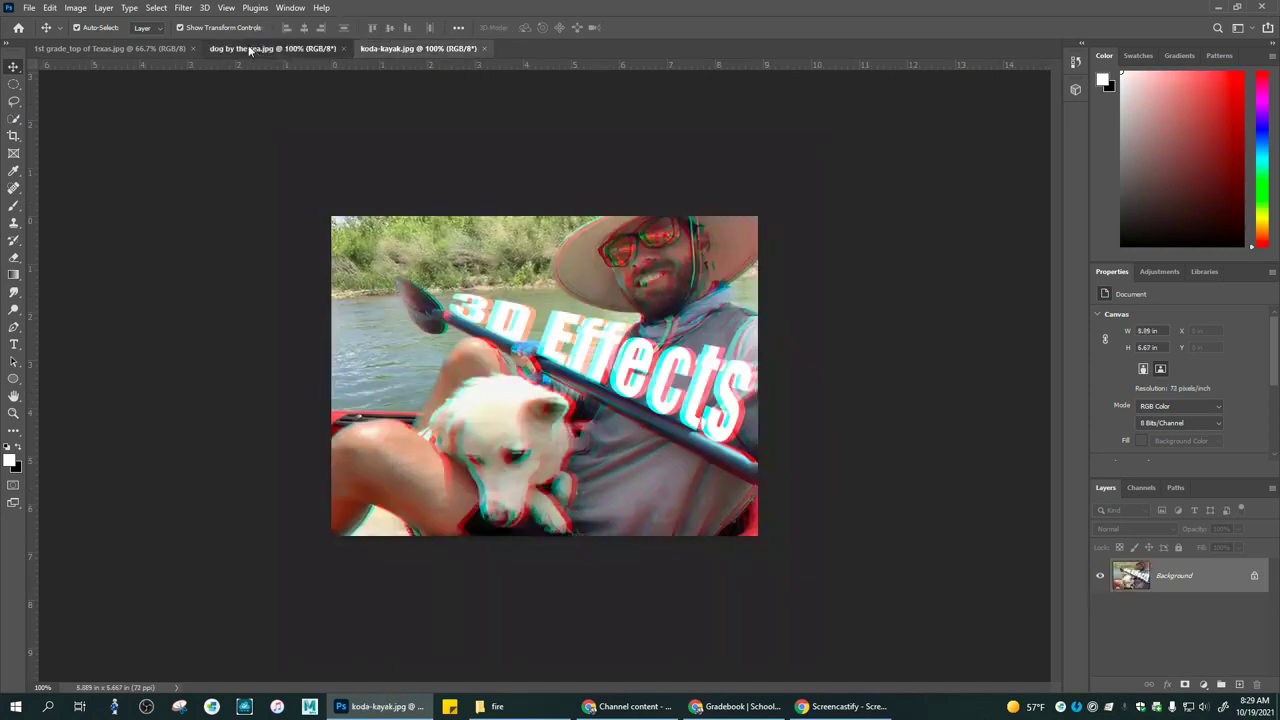
pyautogui.click(253, 47)
pyautogui.click(100, 48)
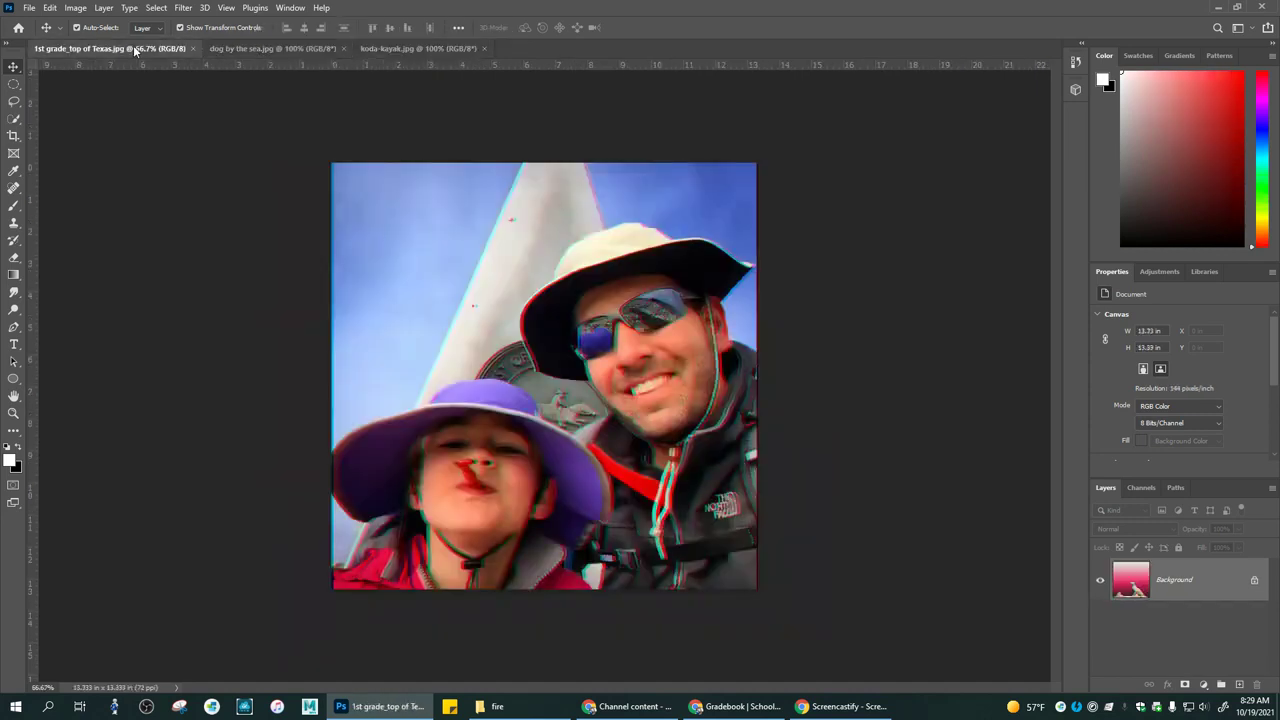
pyautogui.click(253, 50)
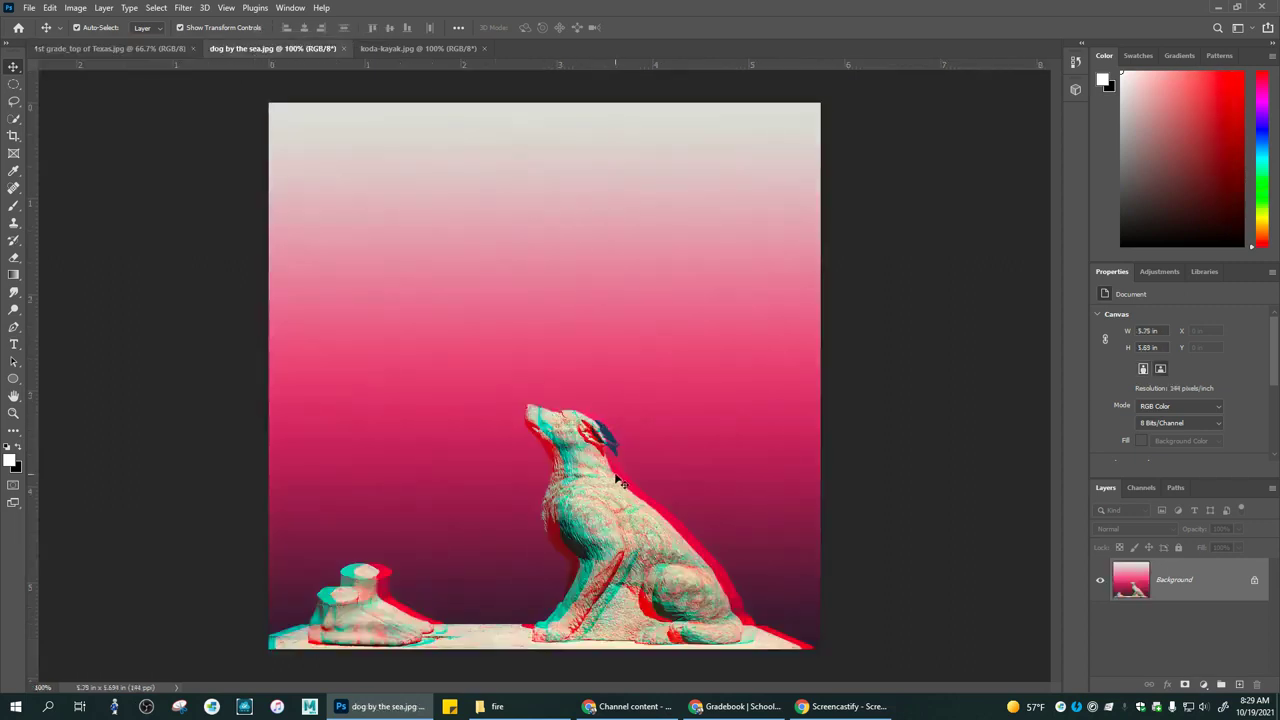
pyautogui.click(420, 48)
pyautogui.click(108, 49)
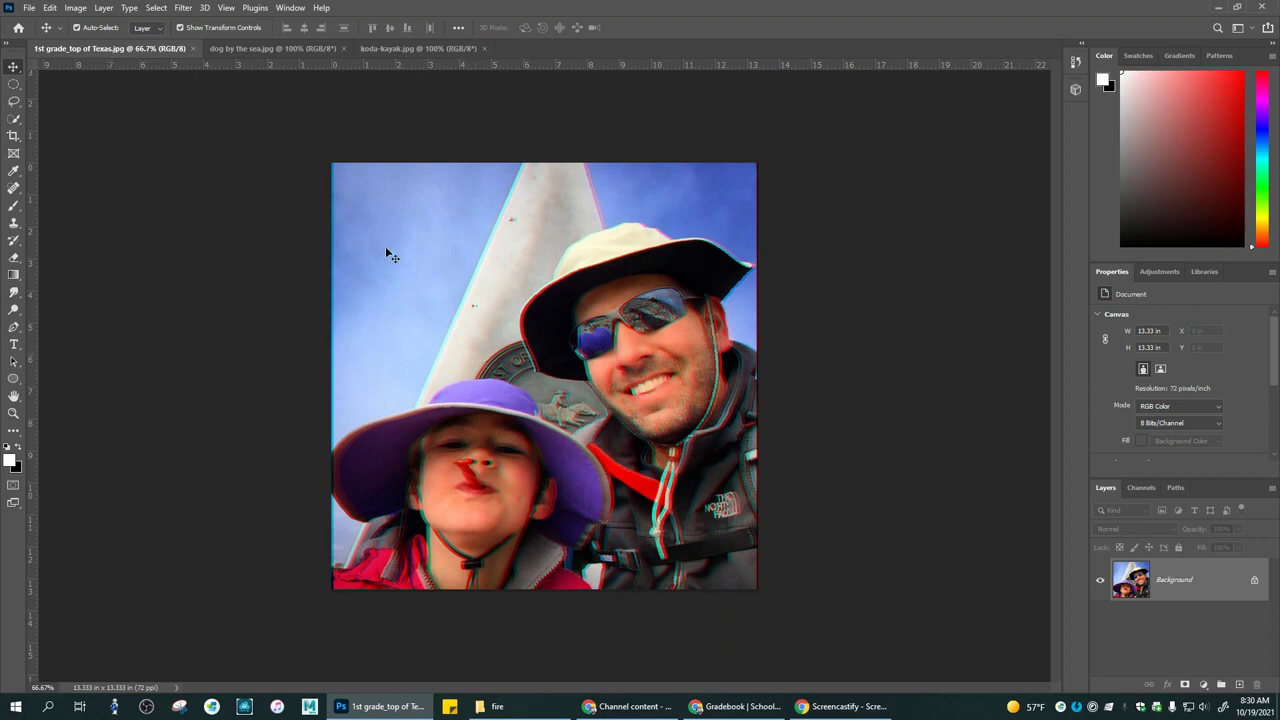
# - Open subject only 3d.jpg to examine its 3D effect on the people, and close it again
pyautogui.click(28, 8)
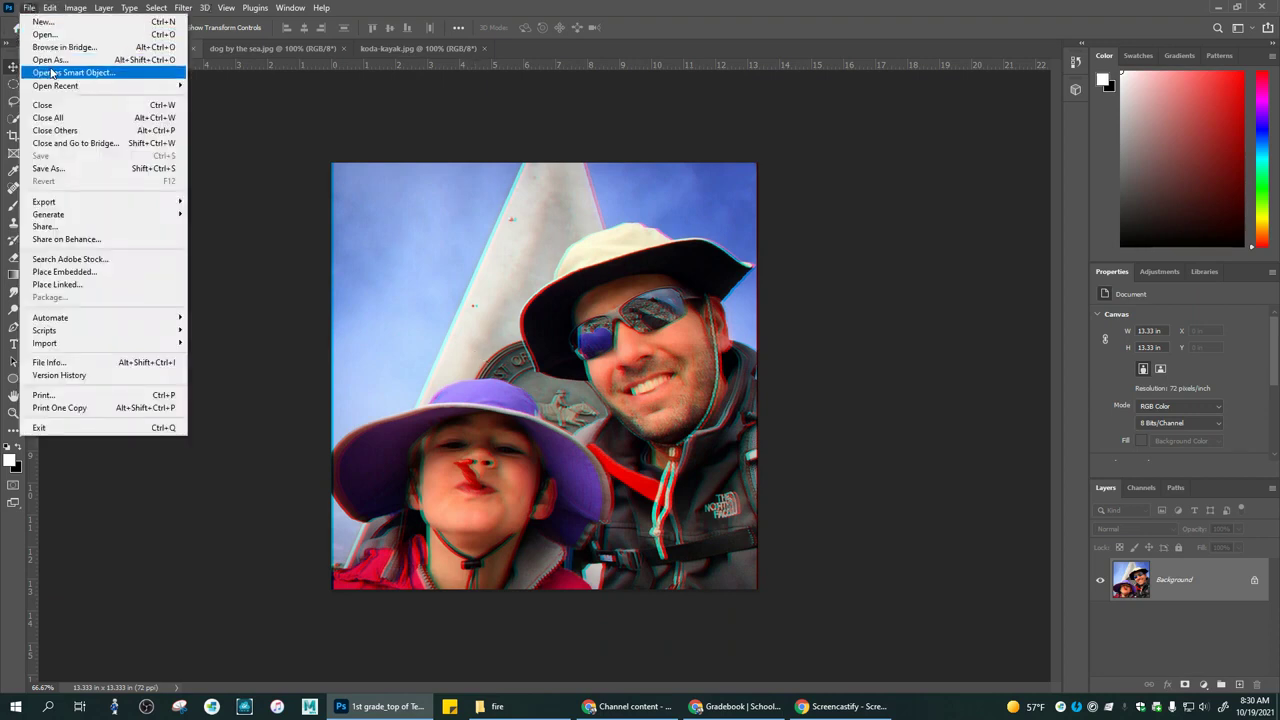
pyautogui.click(44, 34)
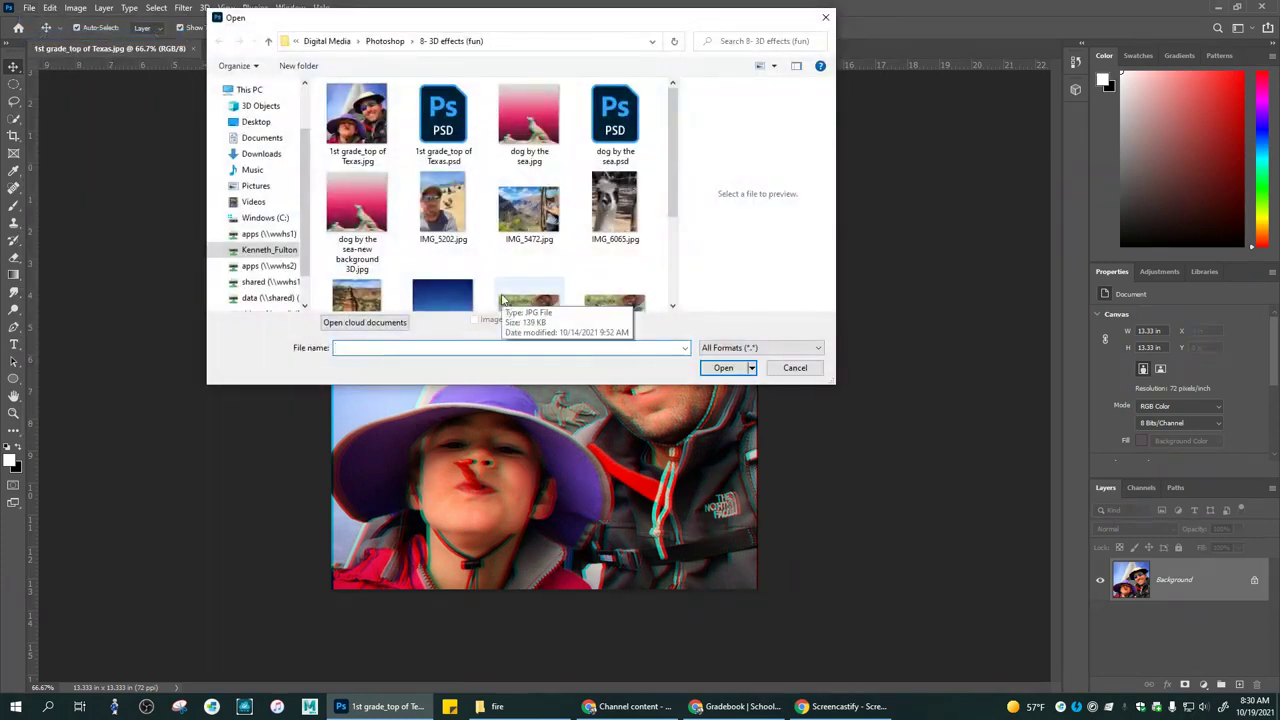
pyautogui.scroll(-1, 500, 288)
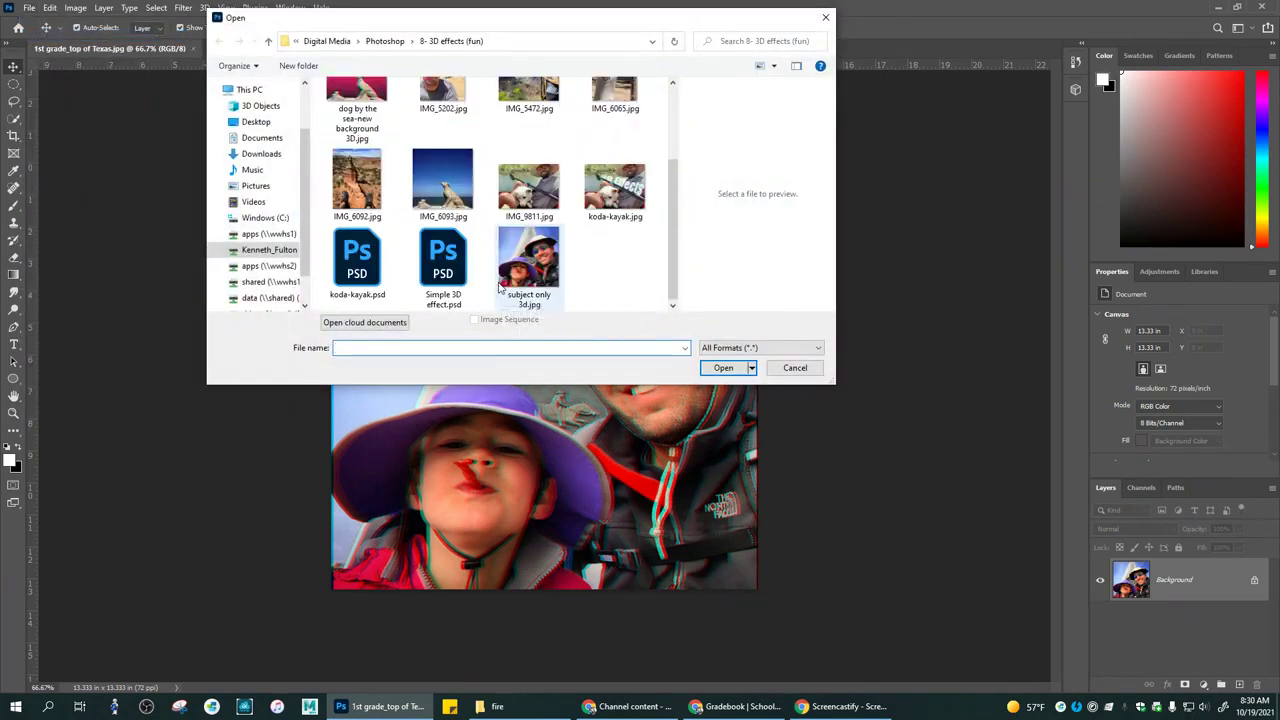
pyautogui.scroll(1, 500, 288)
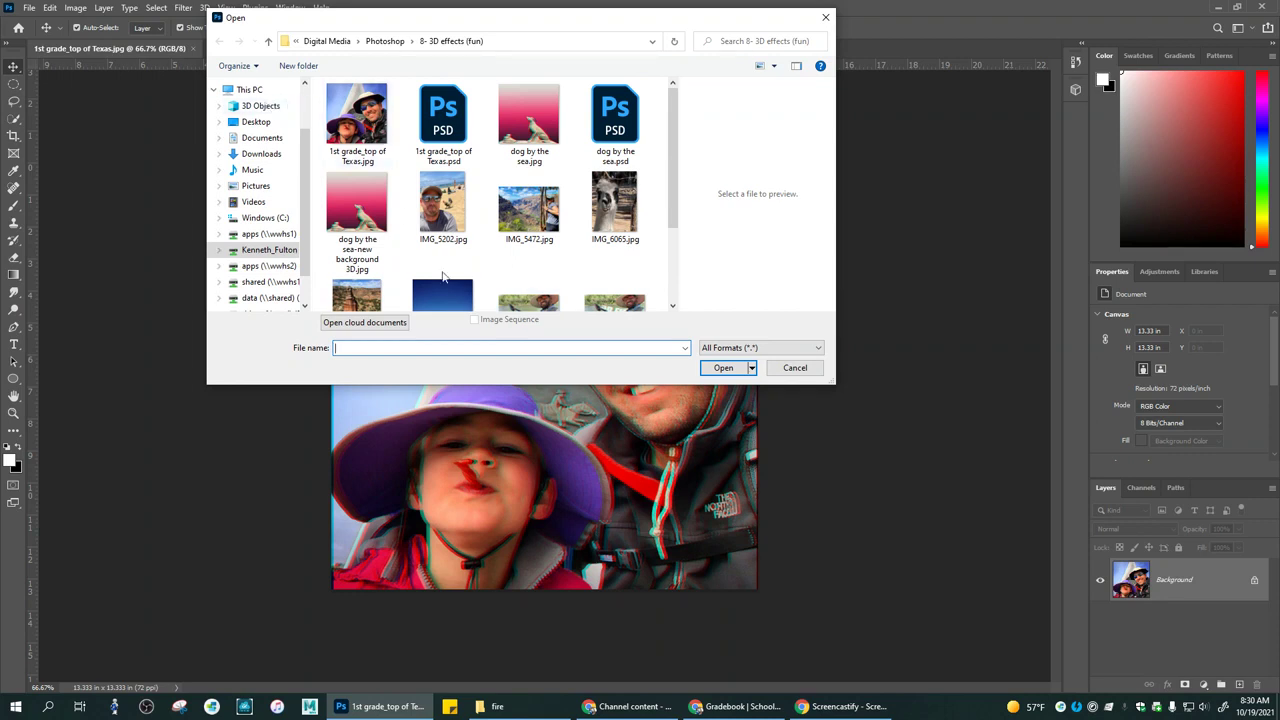
pyautogui.scroll(-2, 470, 242)
pyautogui.click(524, 270)
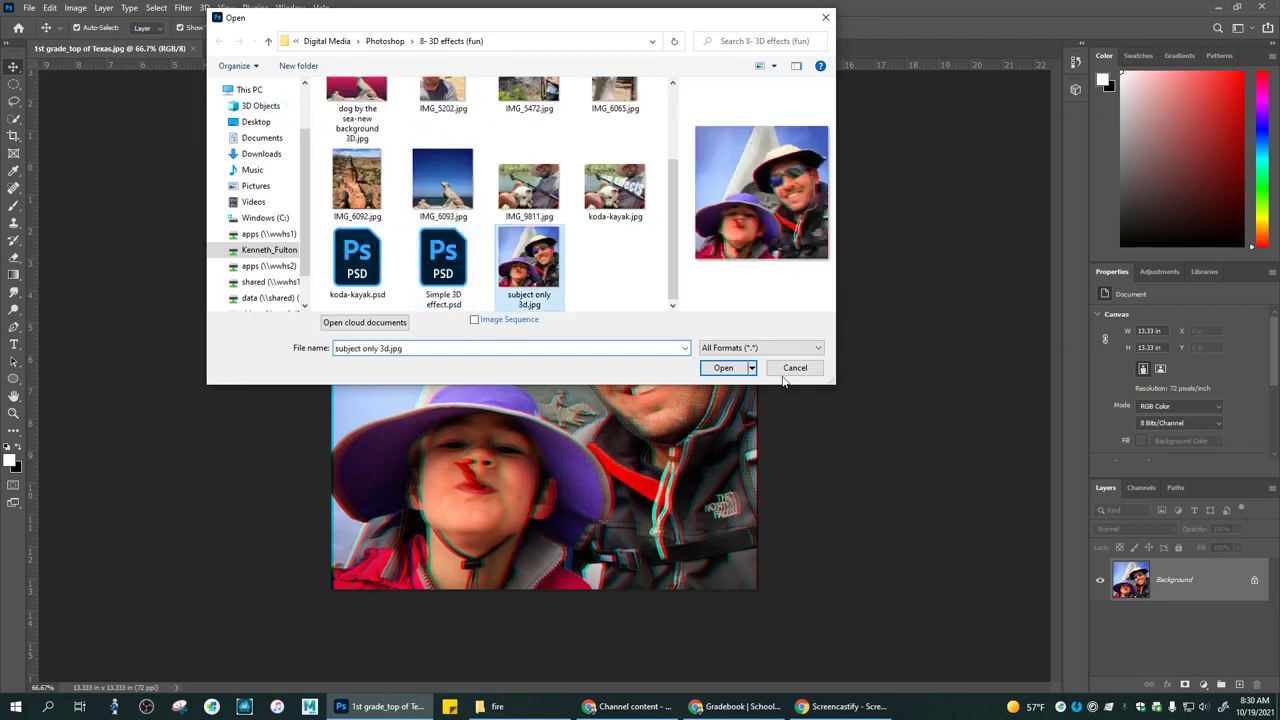
pyautogui.click(723, 368)
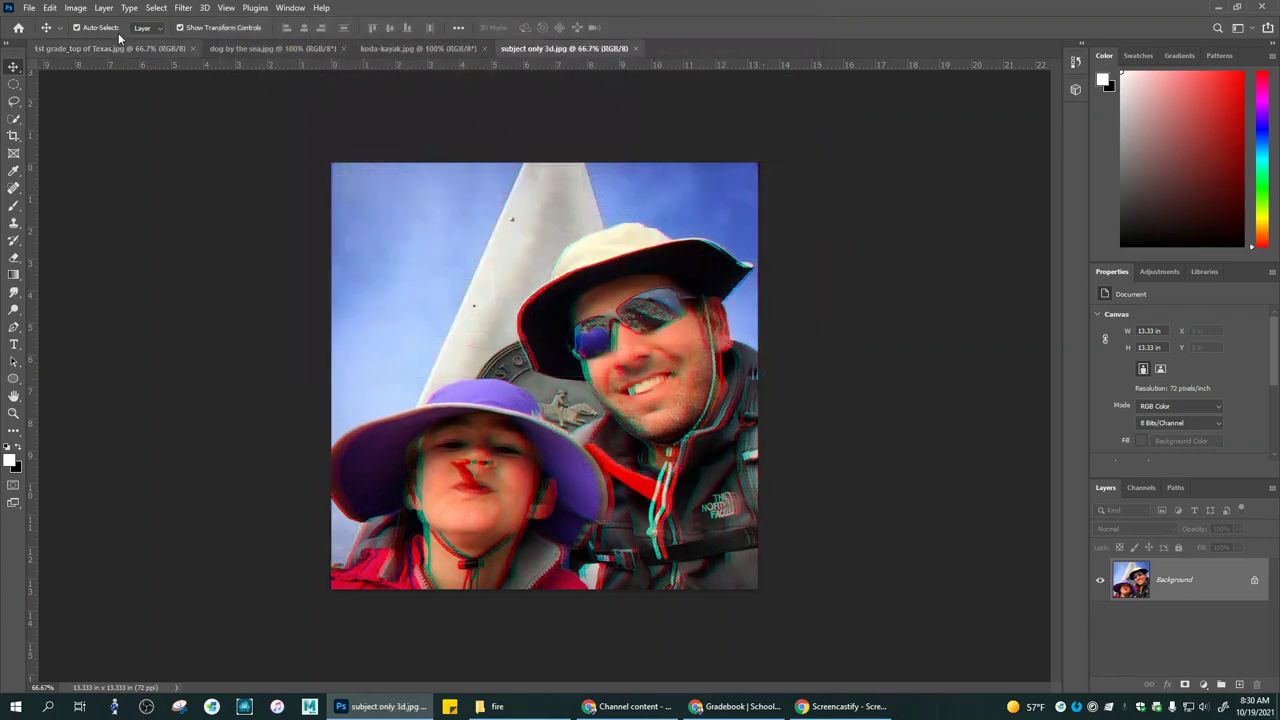
pyautogui.click(635, 49)
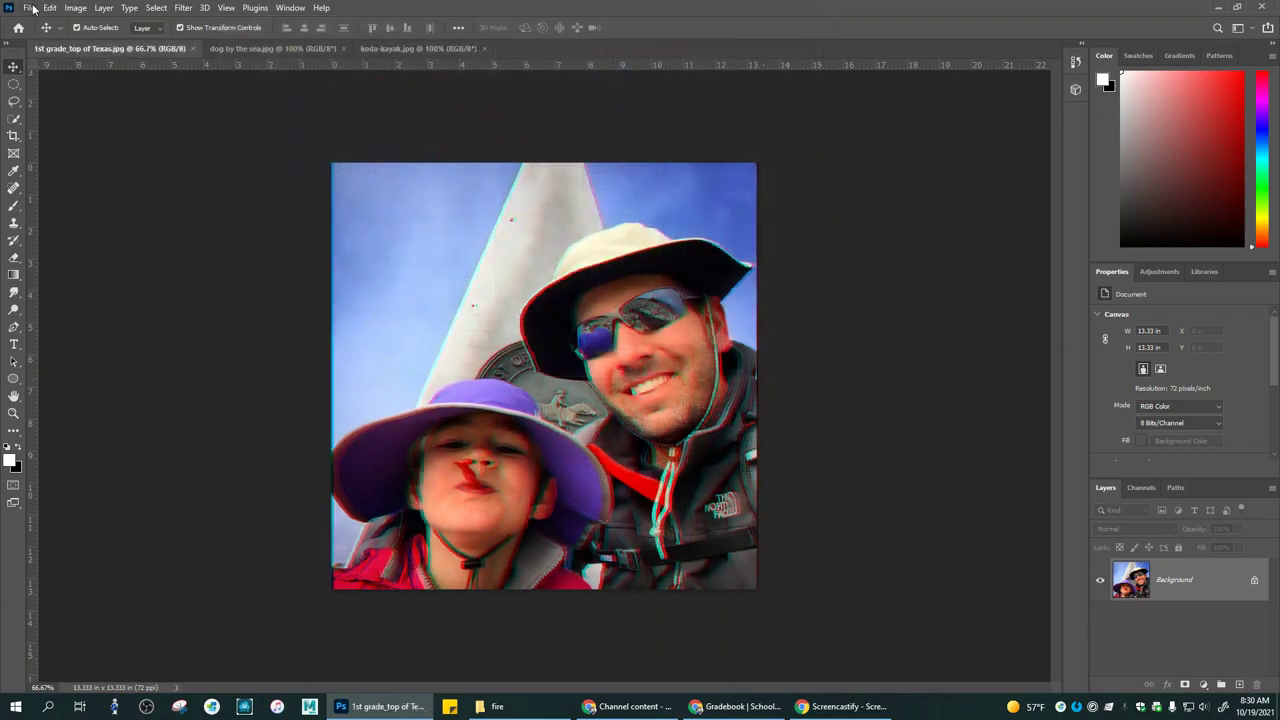
# - Open the dog statue photo IMG_6093.jpg from the 8- 3D effects (fun) folder
pyautogui.click(29, 8)
pyautogui.click(45, 34)
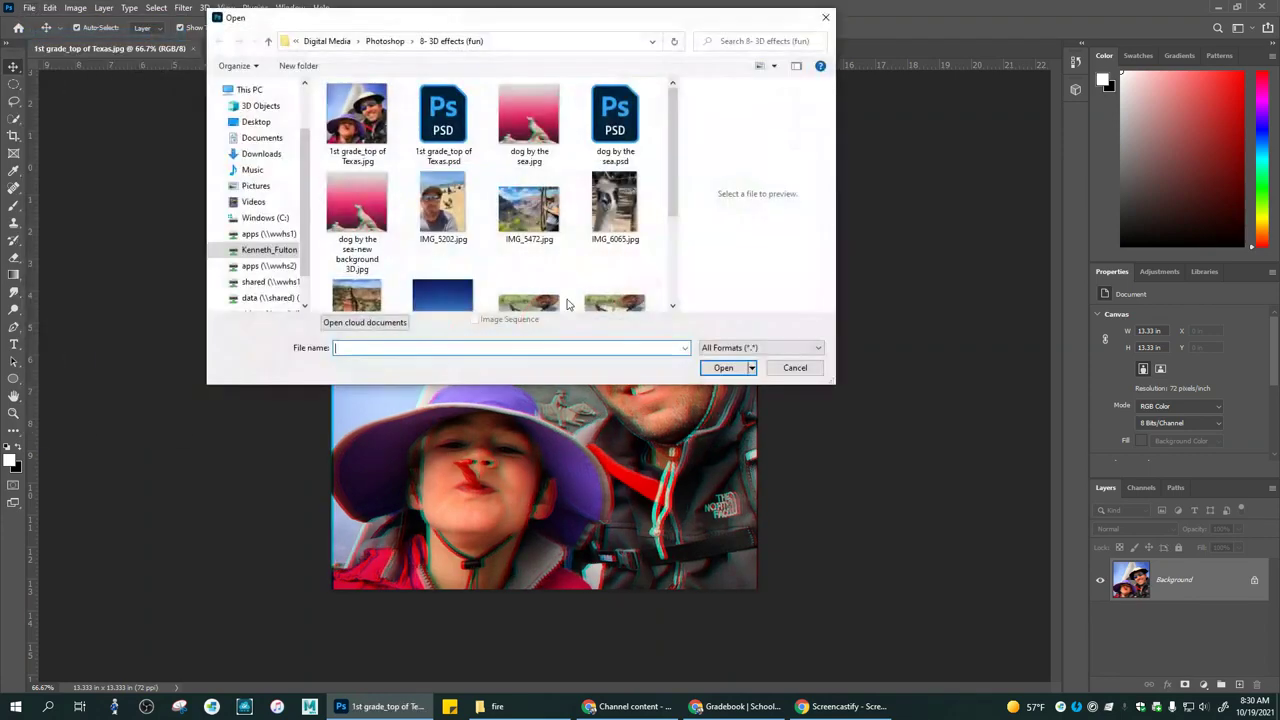
pyautogui.scroll(-3, 561, 300)
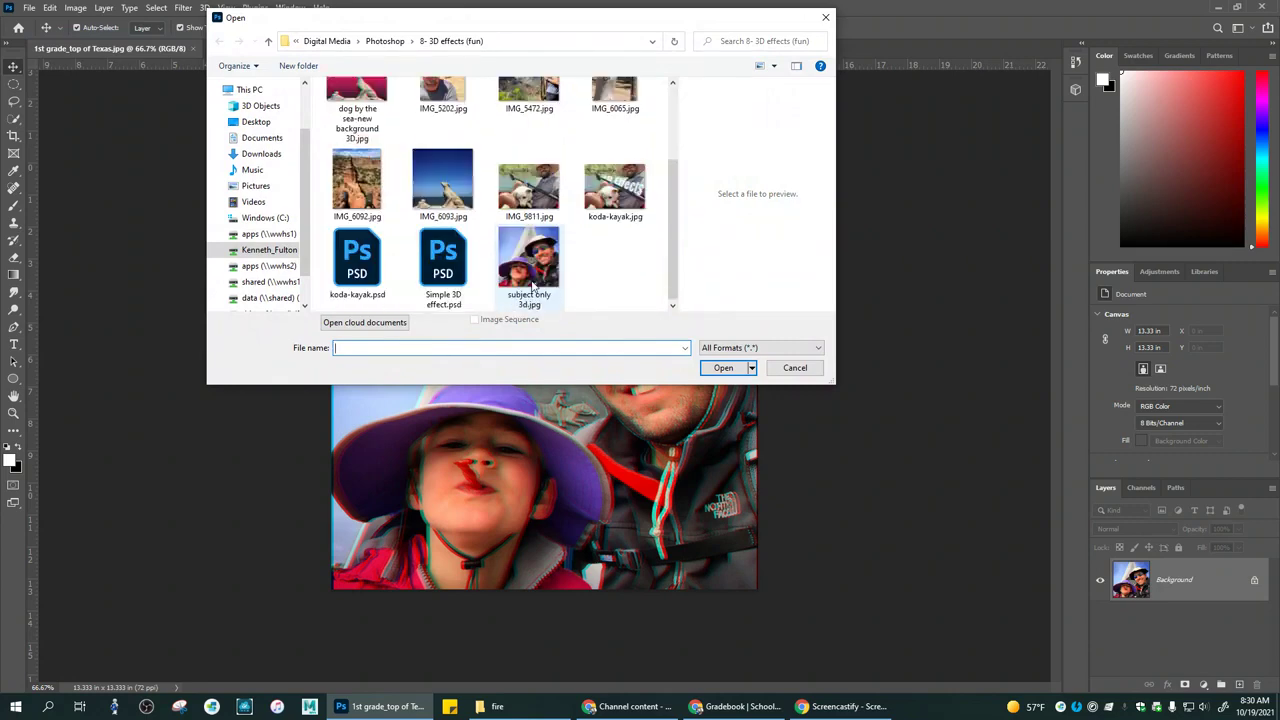
pyautogui.click(443, 183)
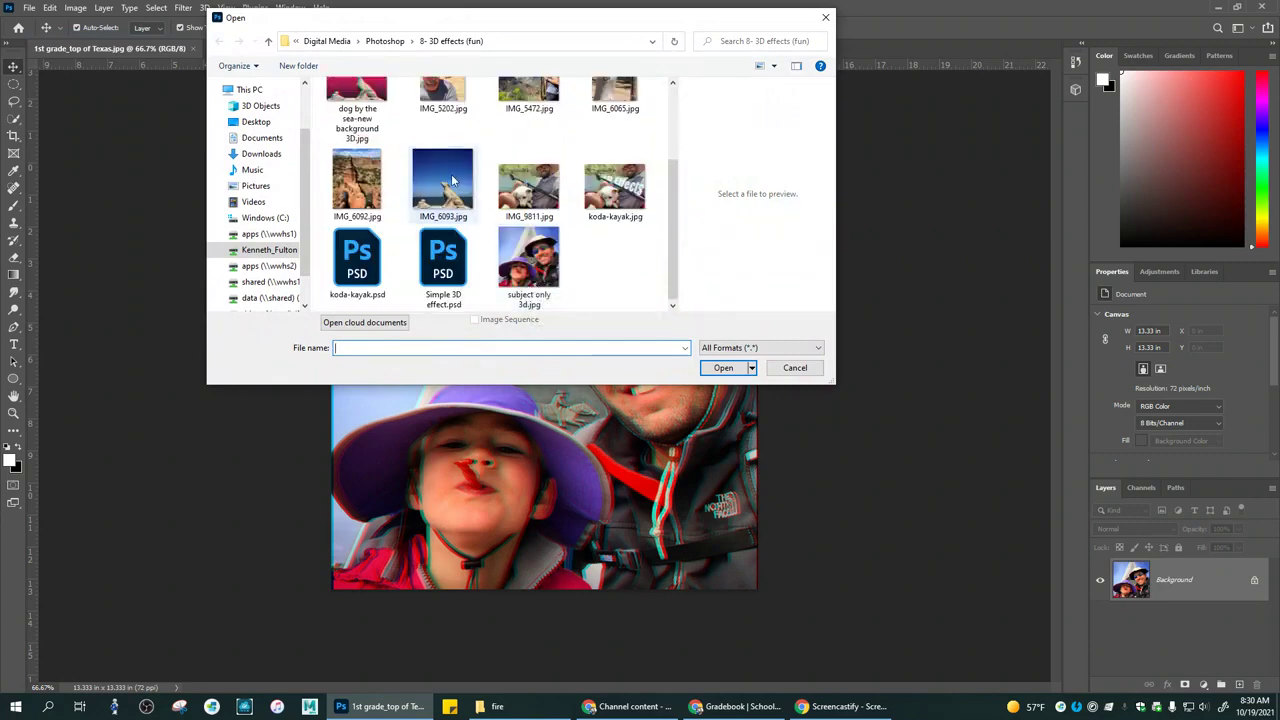
pyautogui.click(720, 368)
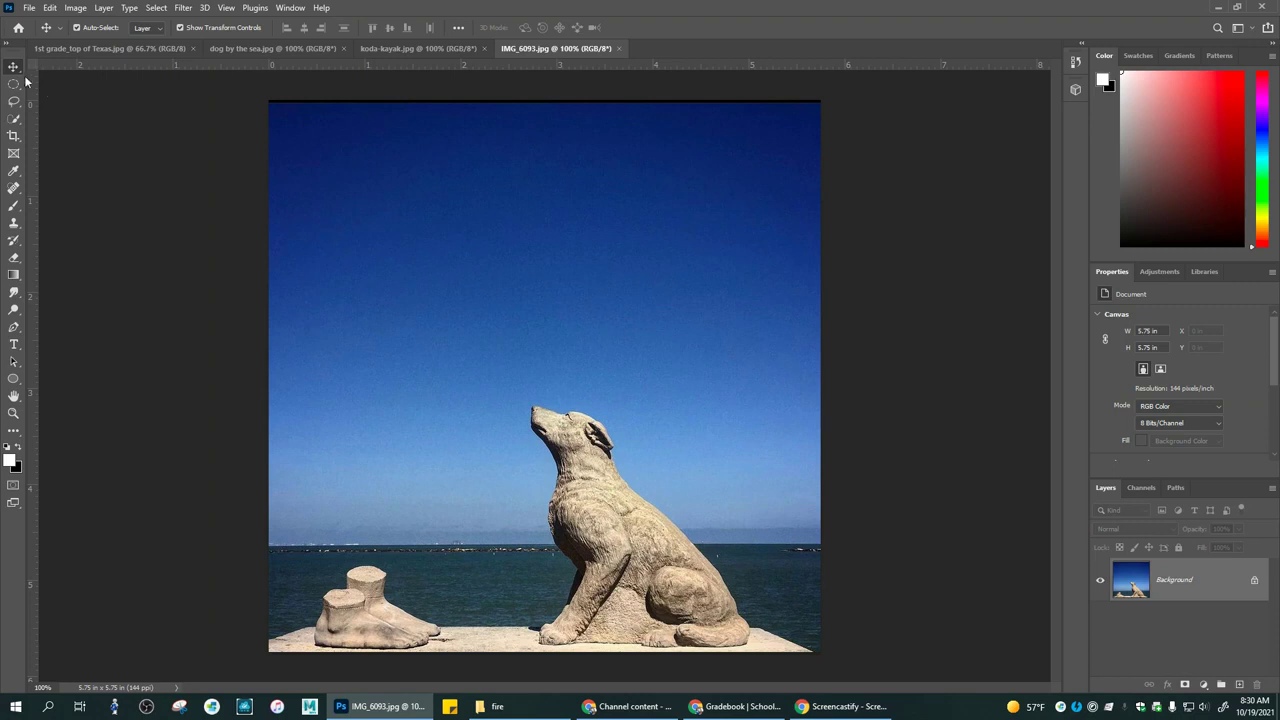
# - Select the dog statue, the stone feet and the ledge by framing them with the Object Selection tool in Rectangle mode
pyautogui.click(14, 119)
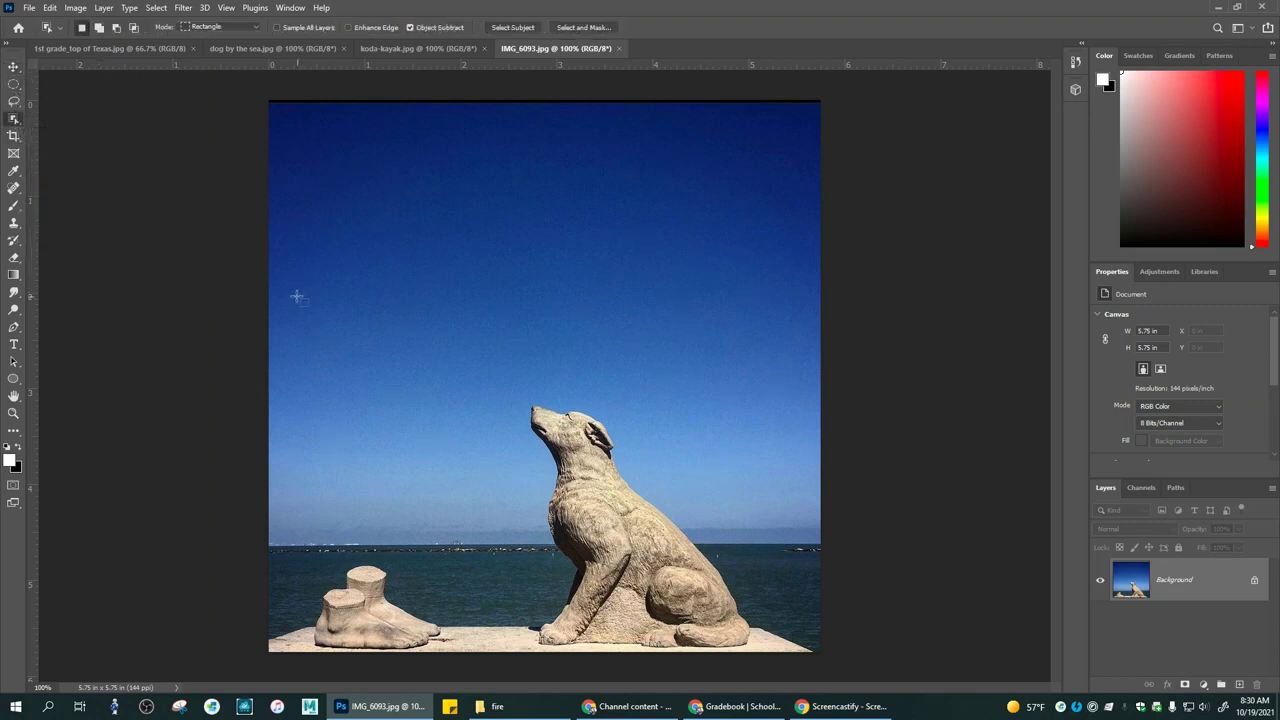
pyautogui.moveTo(254, 360); pyautogui.dragTo(851, 664)
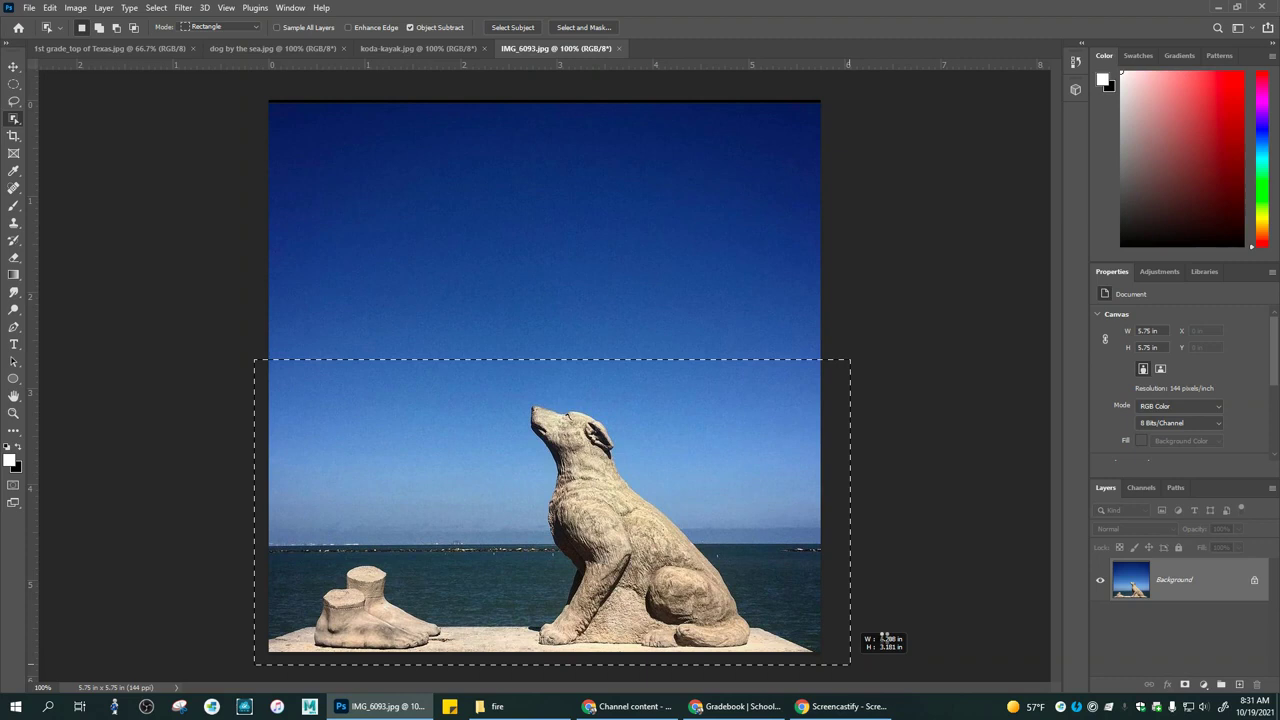
pyautogui.moveTo(851, 664); pyautogui.dragTo(851, 664)
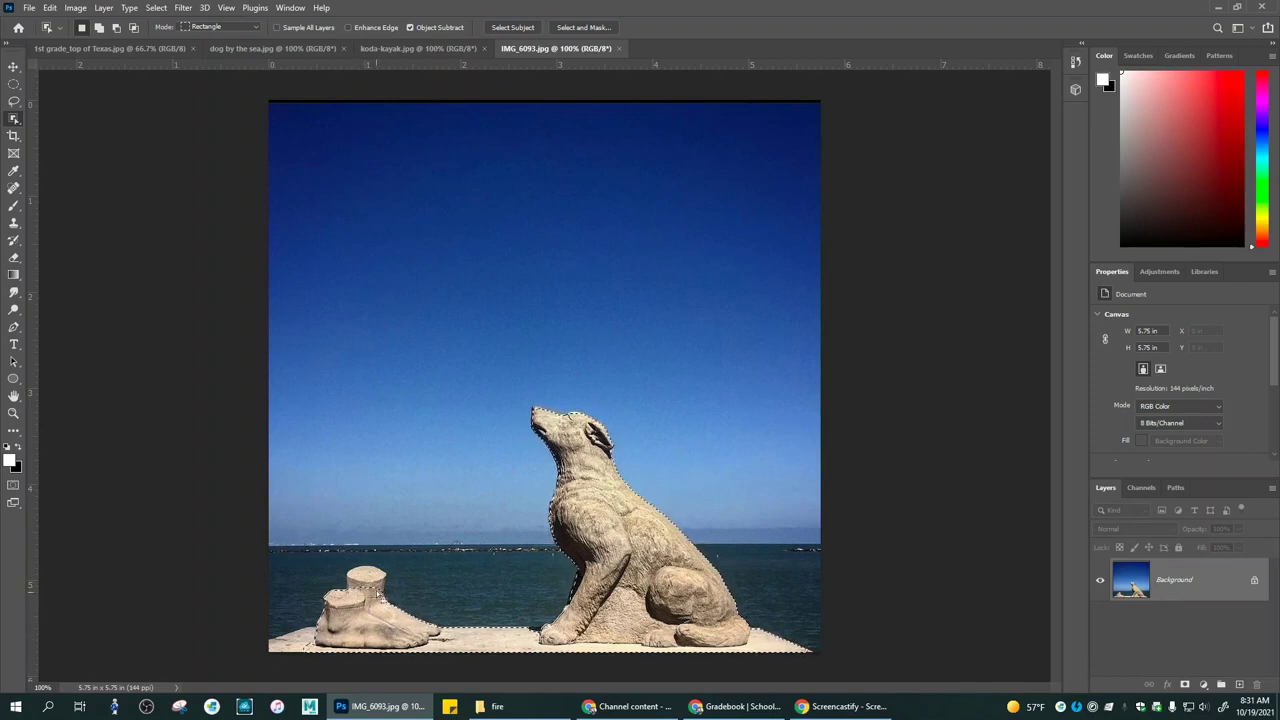
# - Switch to the Quick Selection tool and enlarge its brush to size 30
pyautogui.rightClick(14, 120)
pyautogui.click(60, 128)
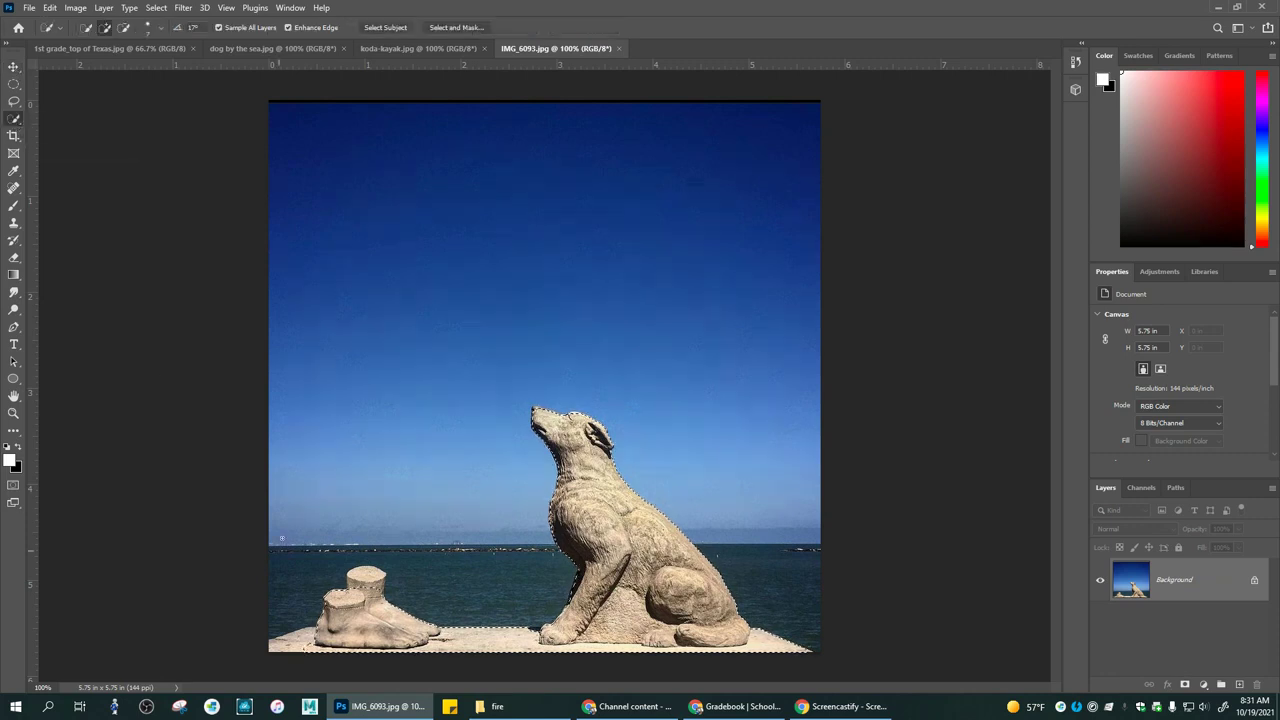
pyautogui.press(']')
pyautogui.press(']')
pyautogui.press(']')
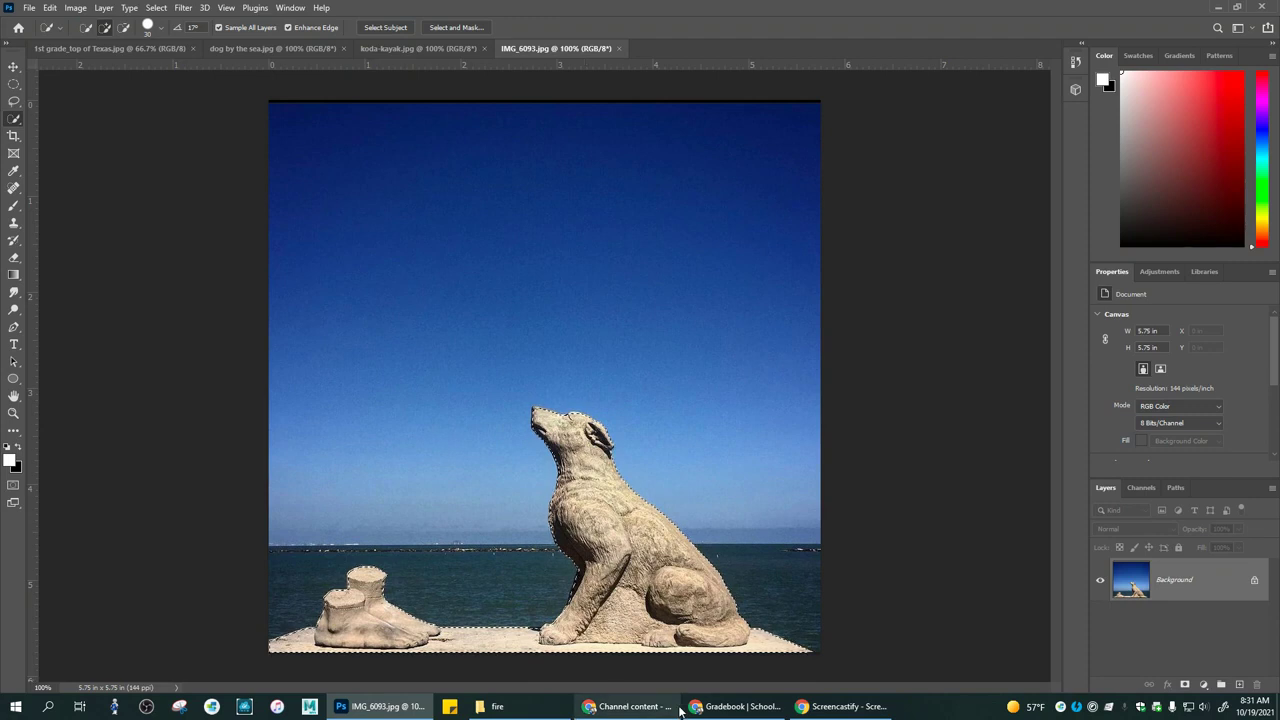
# - Copy the selected statue and ledge onto a new layer and duplicate that layer once
pyautogui.moveTo(680, 710)
pyautogui.hotkey('ctrl', 'j')
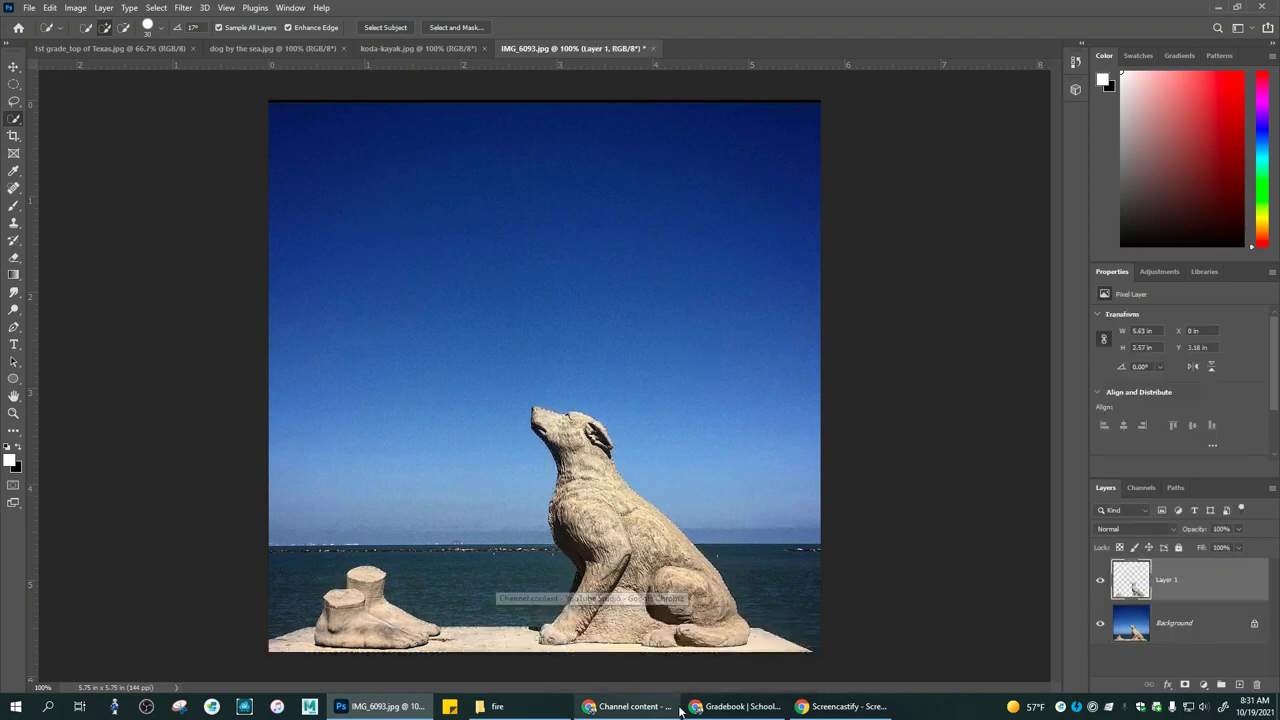
pyautogui.hotkey('ctrl', 'j')
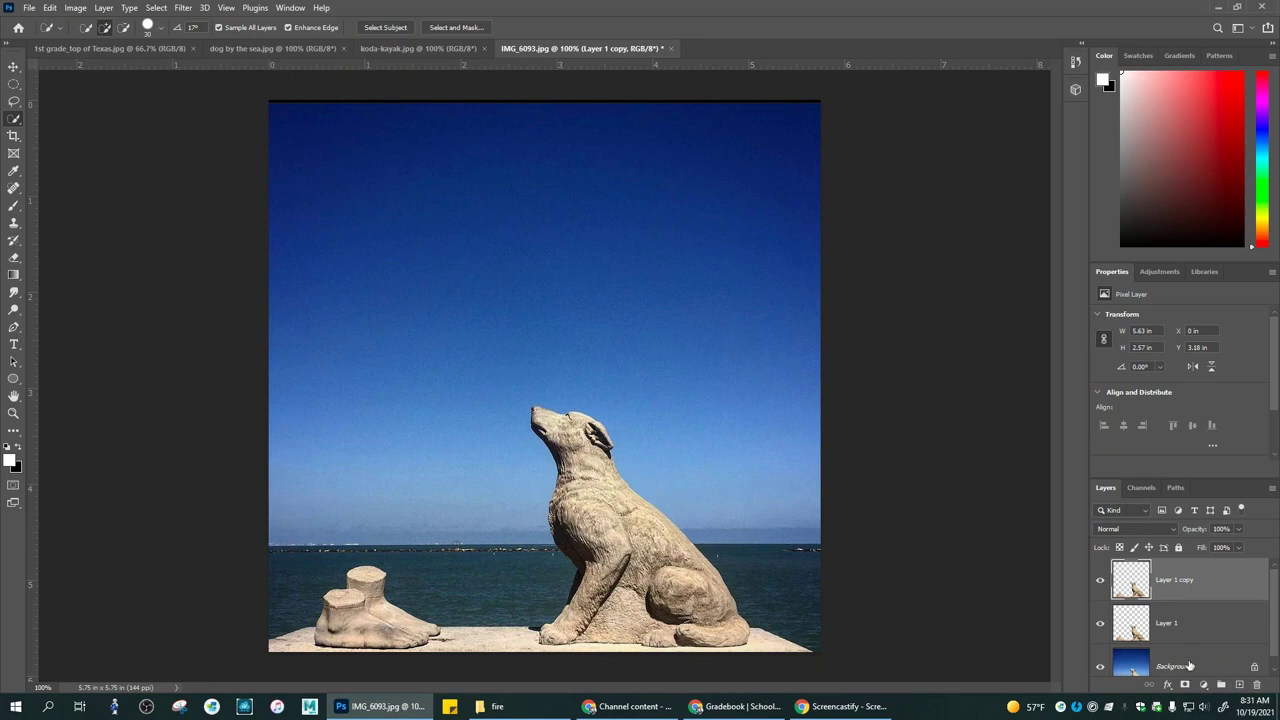
pyautogui.scroll(-1, 1188, 665)
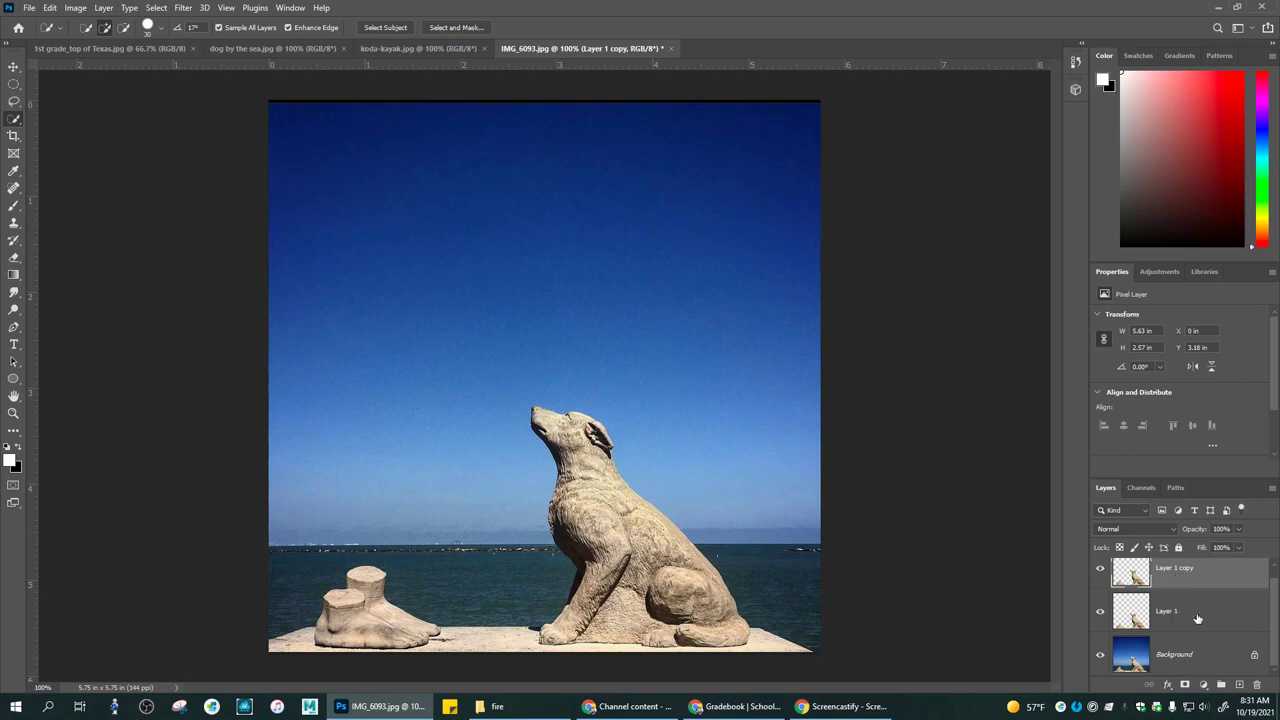
# - Hide the Layer 1 copy and Background layers so only Layer 1 shows
pyautogui.click(1101, 570)
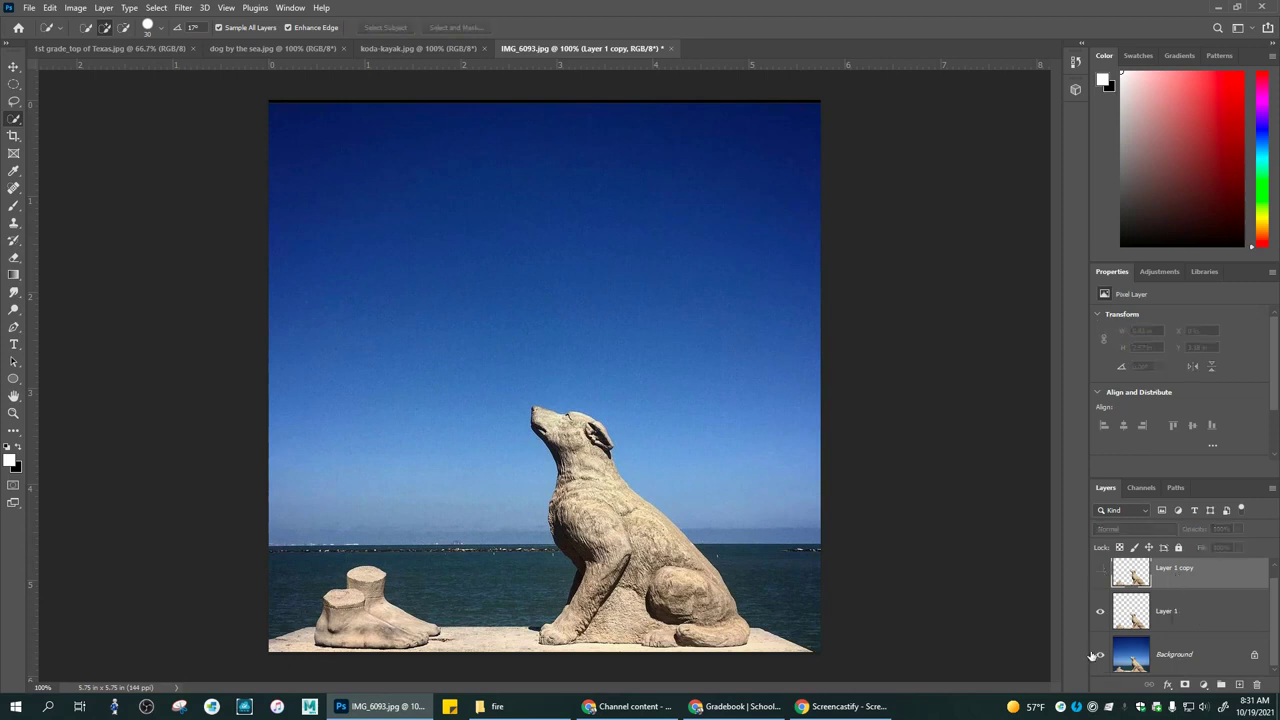
pyautogui.click(1099, 656)
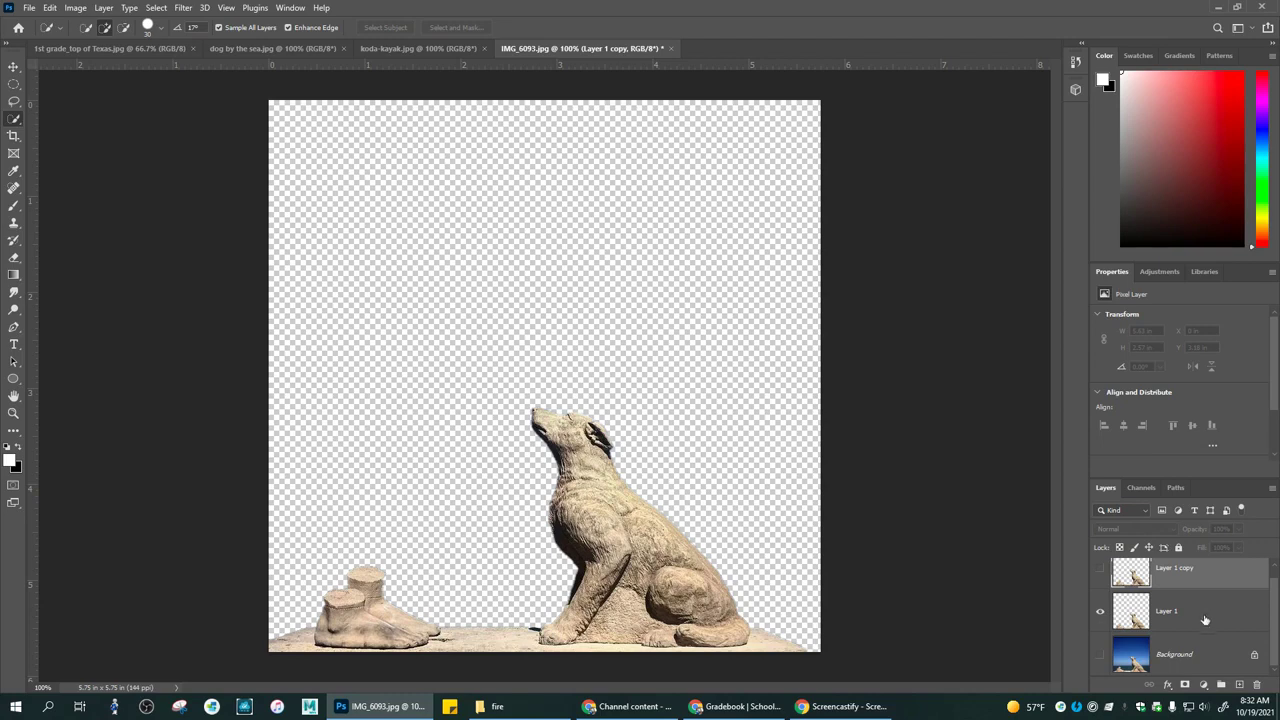
# - Turn off the G and B channels for Layer 1 copy in its blending options
pyautogui.click(1168, 686)
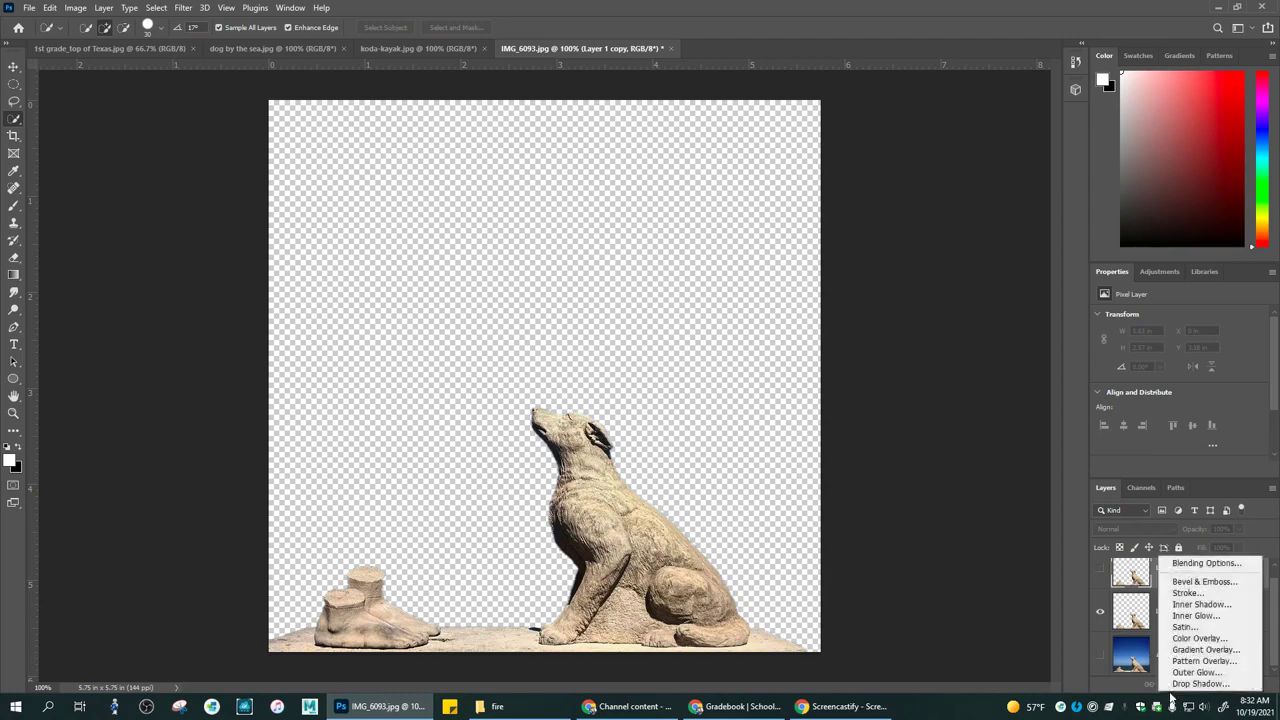
pyautogui.click(1190, 566)
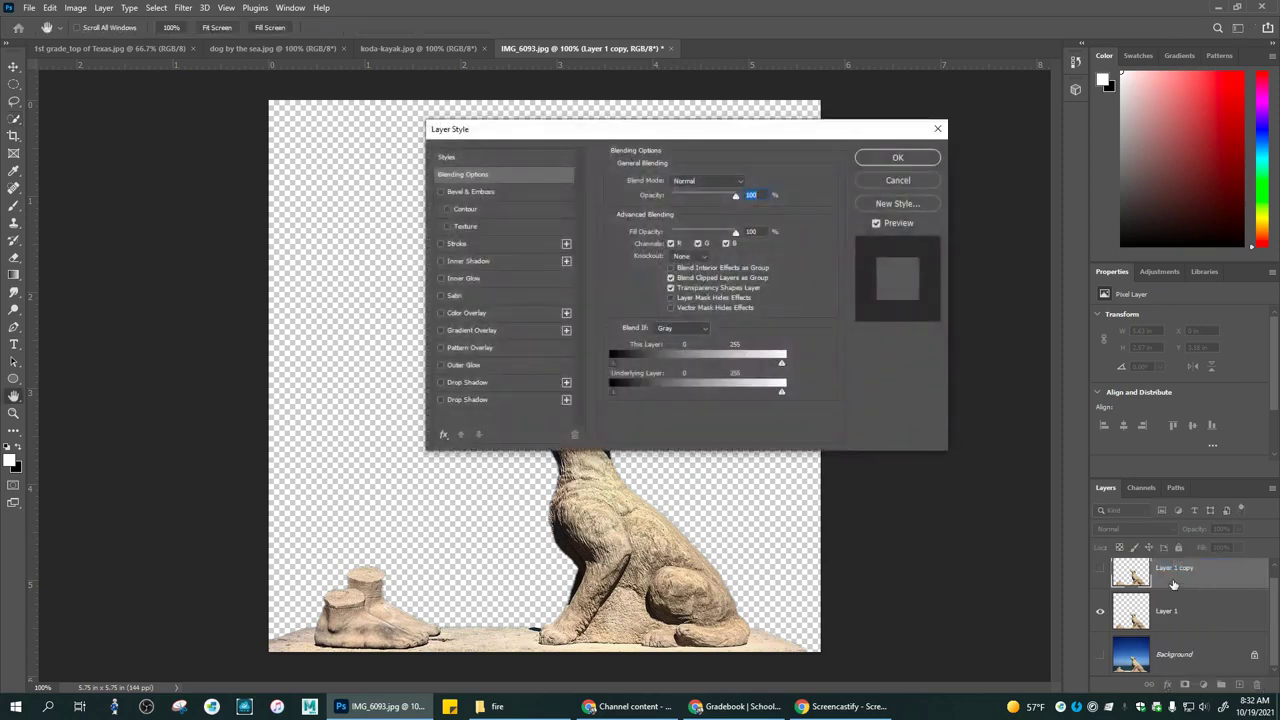
pyautogui.moveTo(712, 131); pyautogui.dragTo(865, 118)
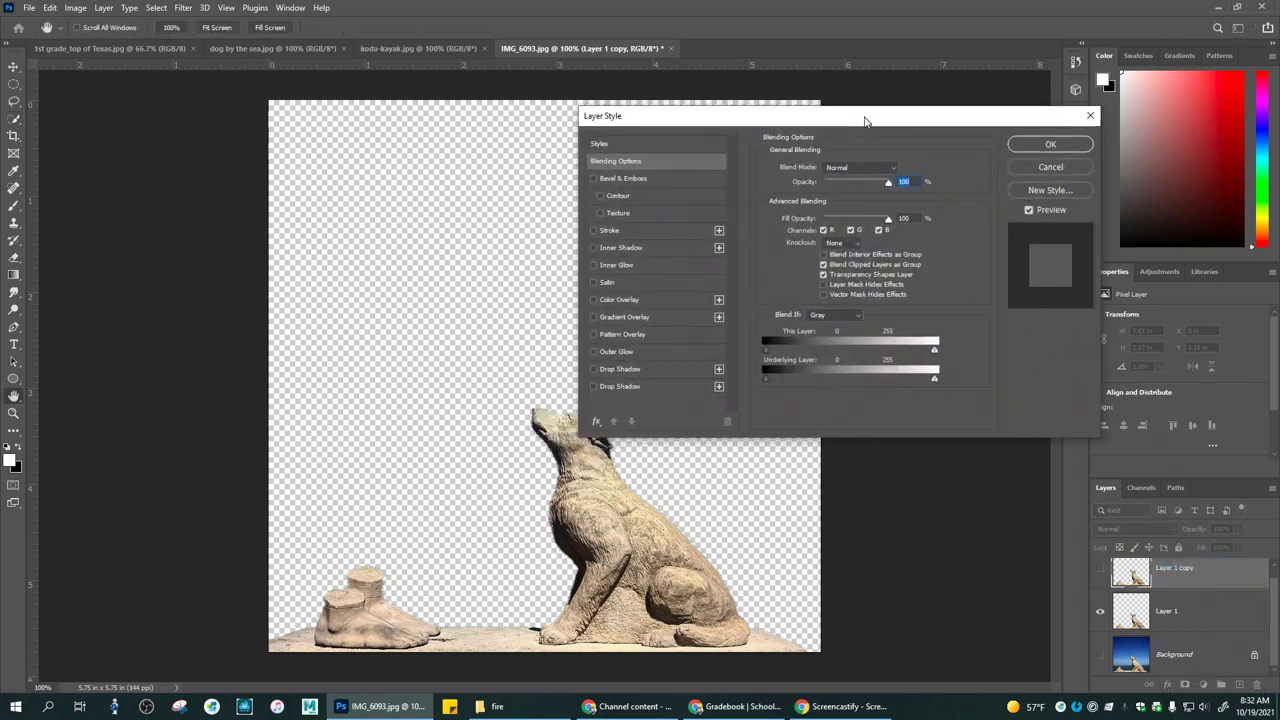
pyautogui.click(850, 231)
pyautogui.click(878, 231)
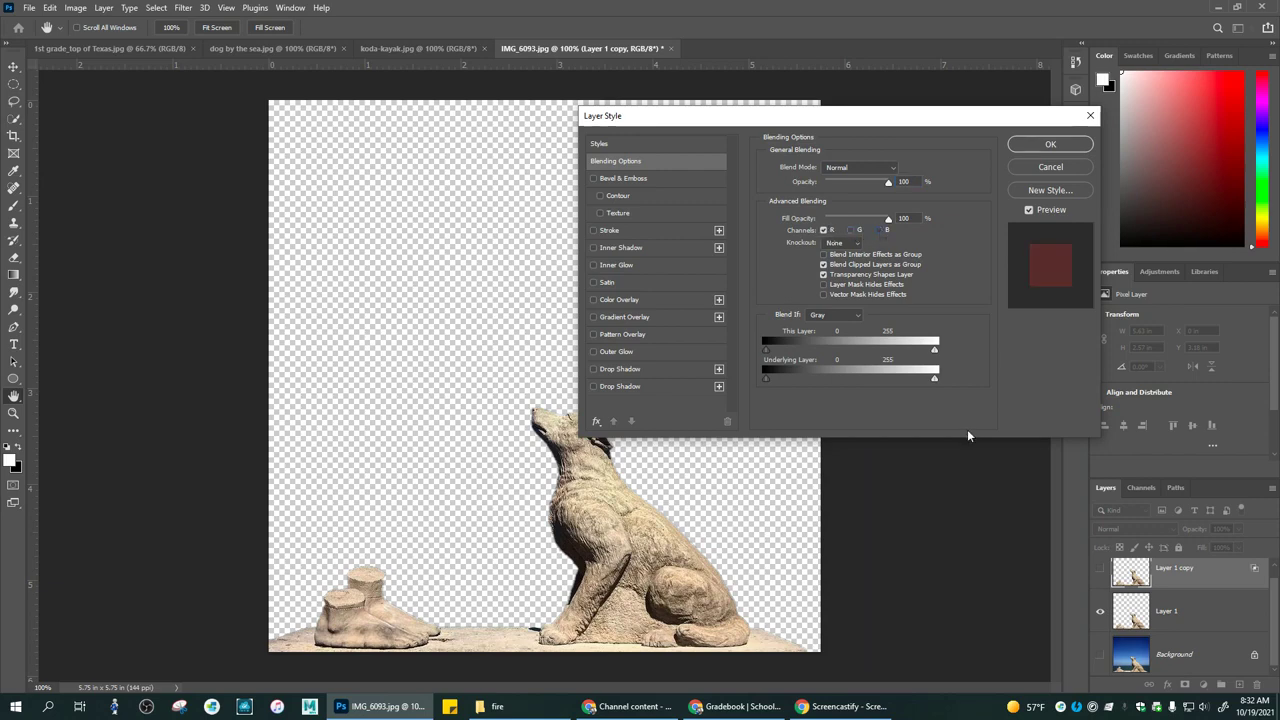
pyautogui.click(1051, 145)
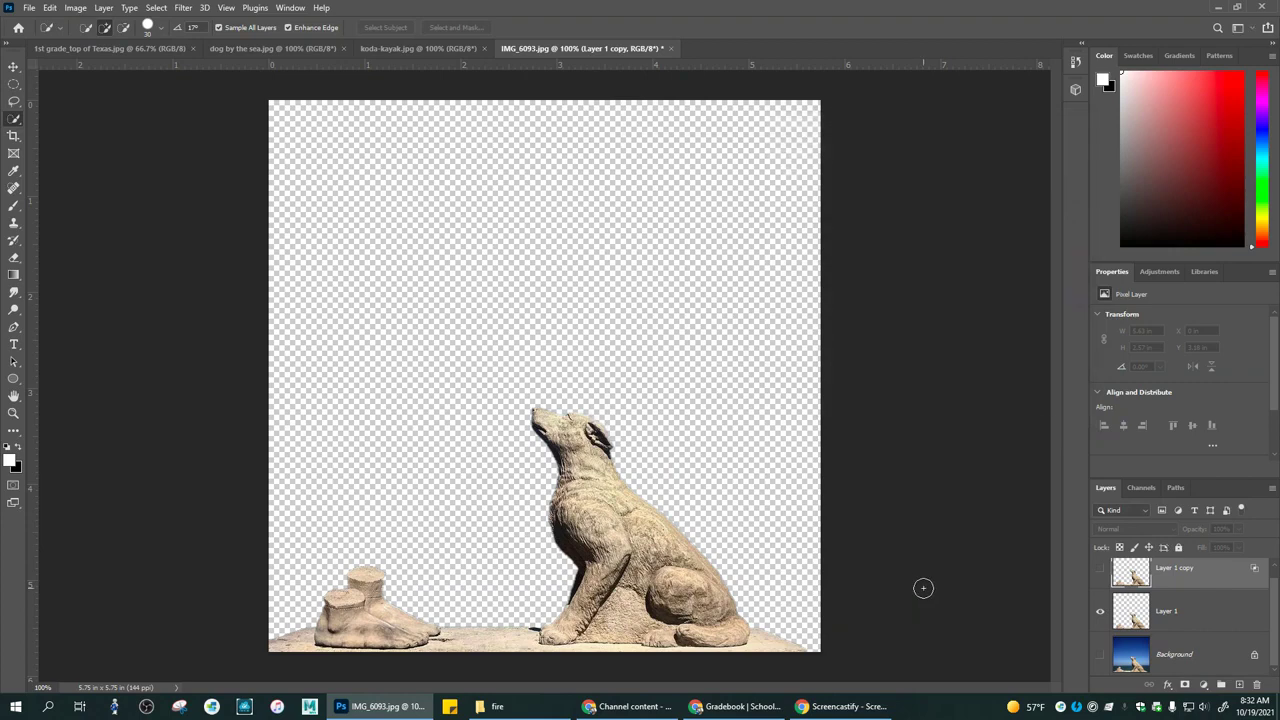
# - Turn off the G and B channels in Layer 1's blending options and rename that layer red
pyautogui.click(1215, 622)
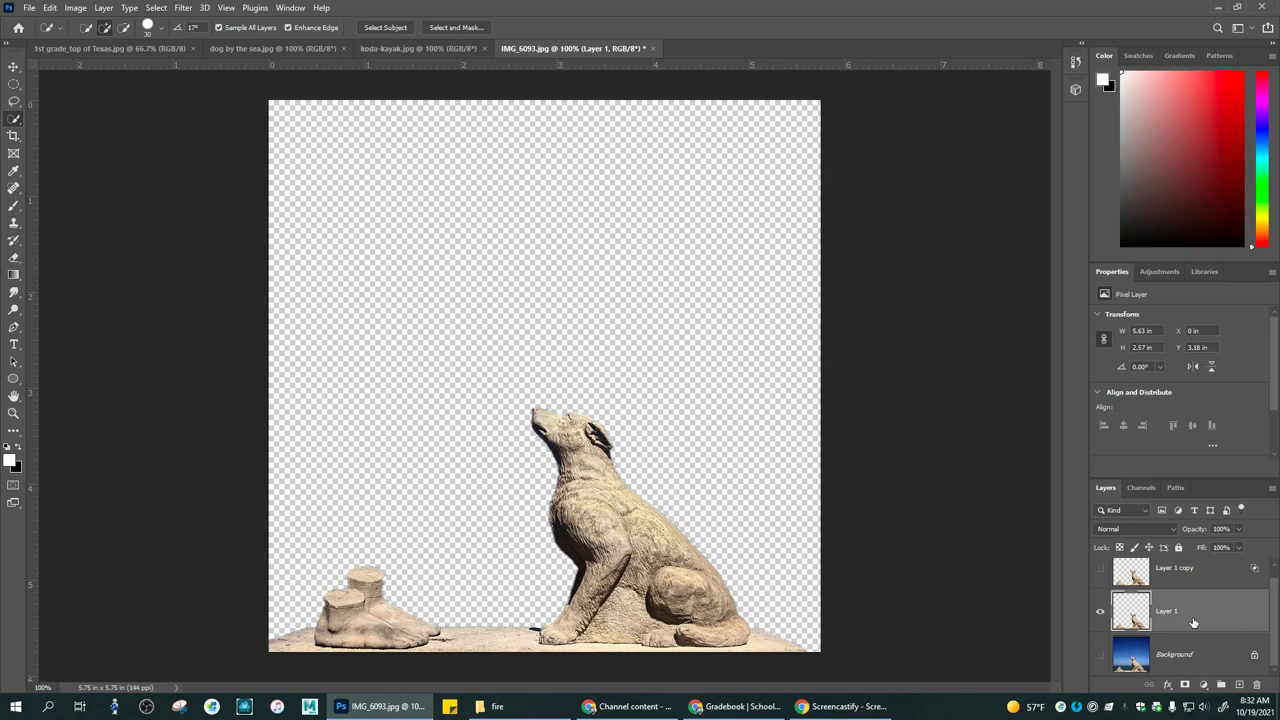
pyautogui.click(1167, 685)
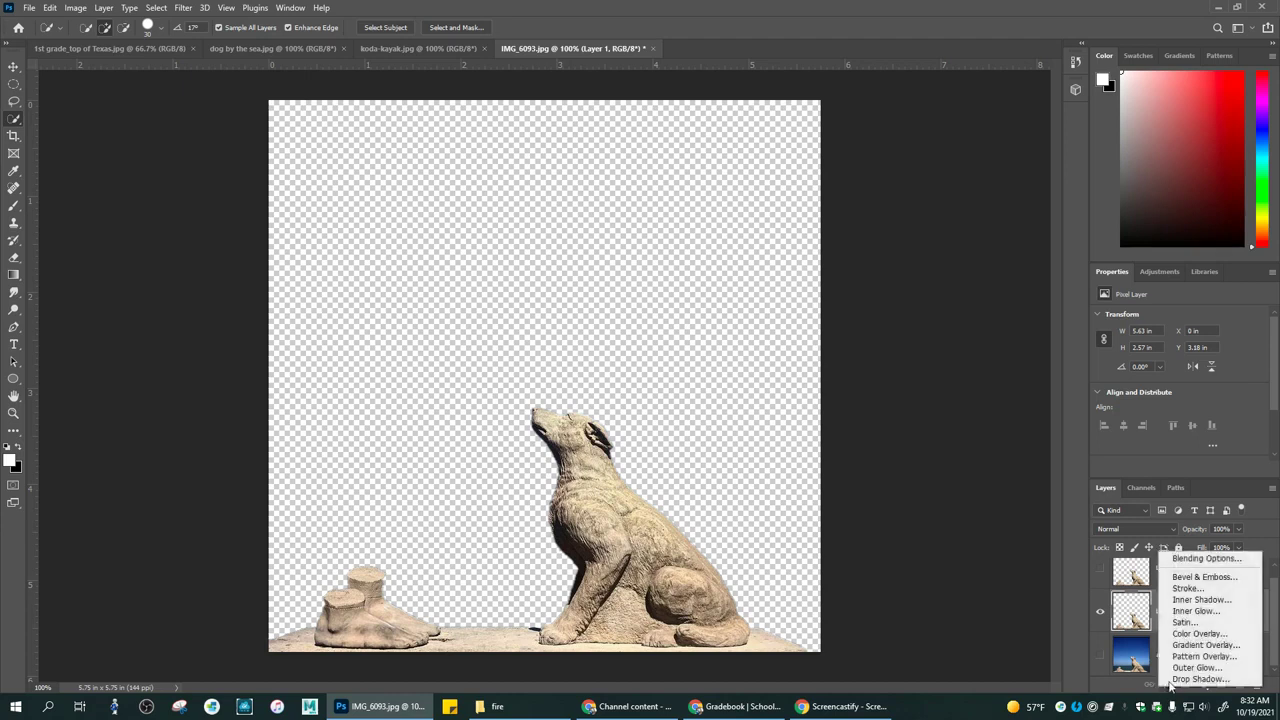
pyautogui.click(1214, 560)
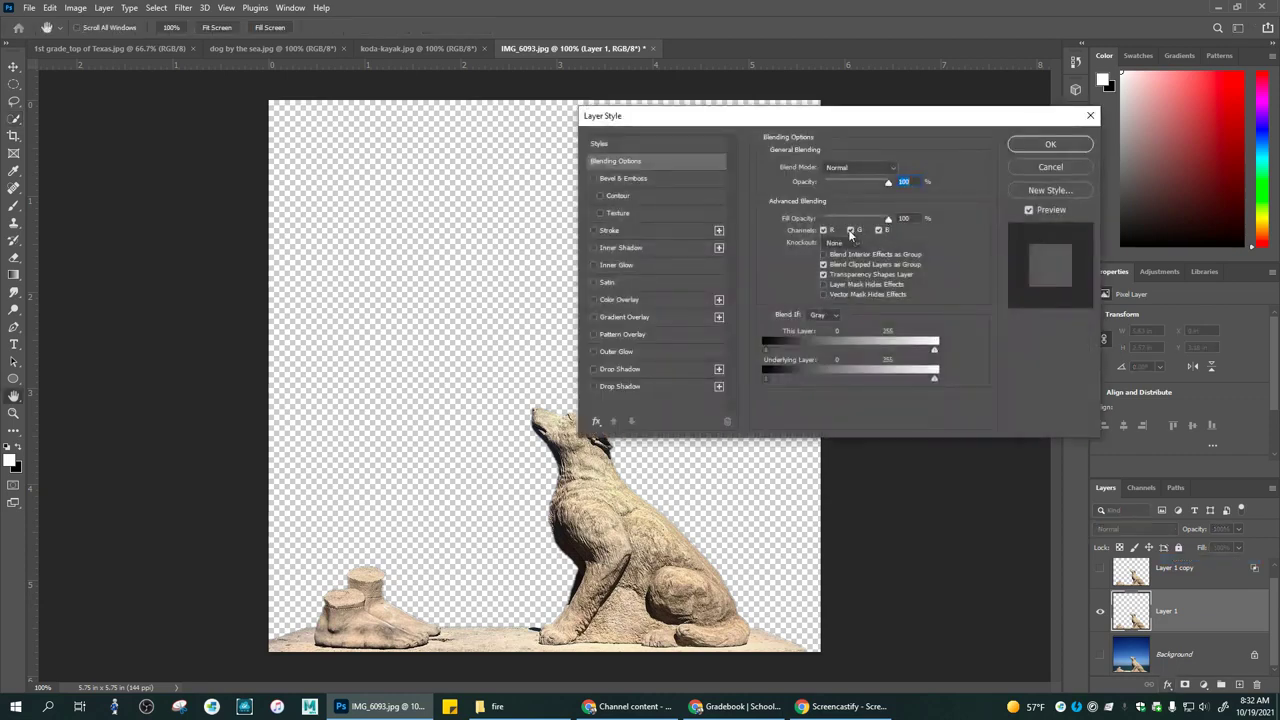
pyautogui.click(859, 230)
pyautogui.click(879, 230)
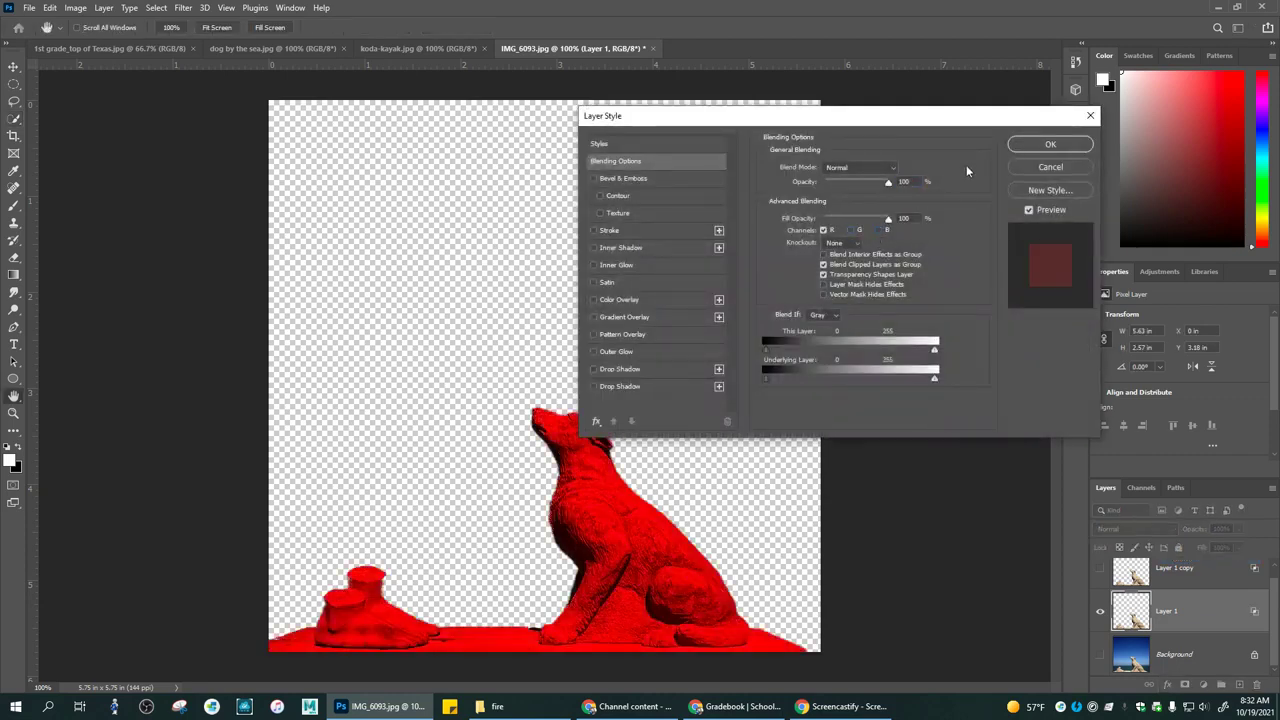
pyautogui.click(1043, 145)
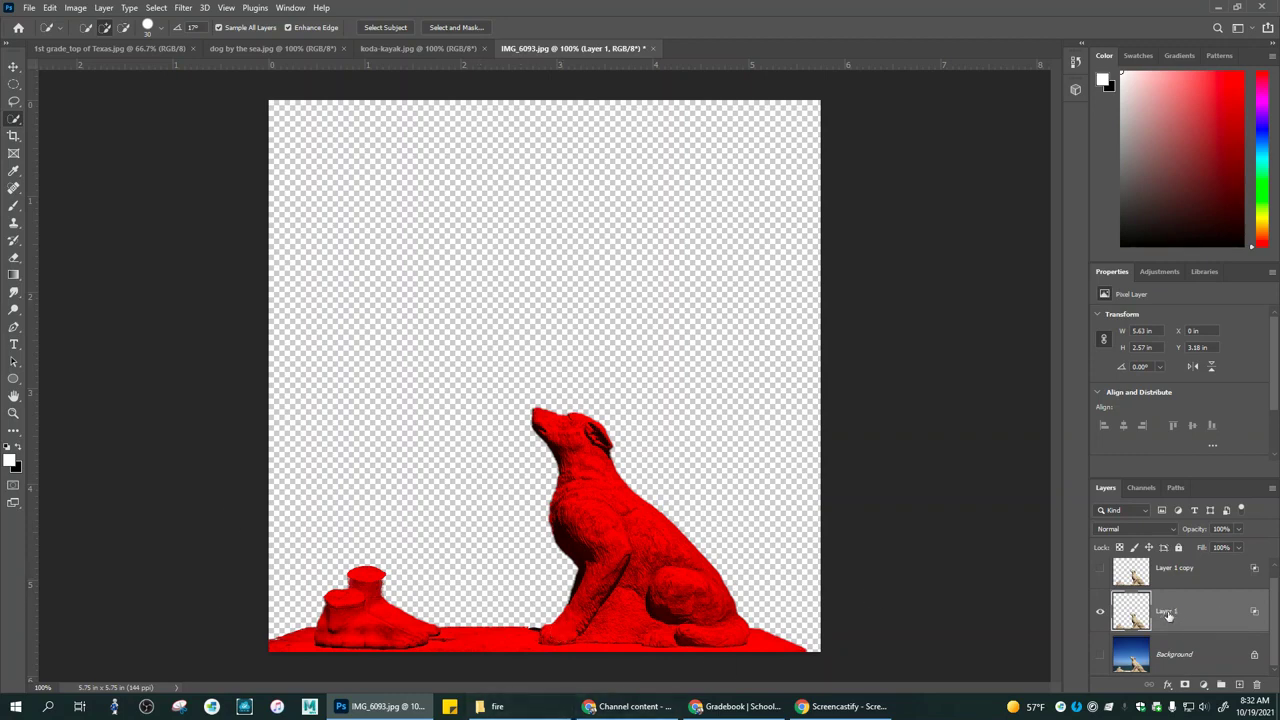
pyautogui.doubleClick(1168, 612)
# - Change Layer 1 copy's blending channels so R is off and G and B are on
pyautogui.click(1213, 586)
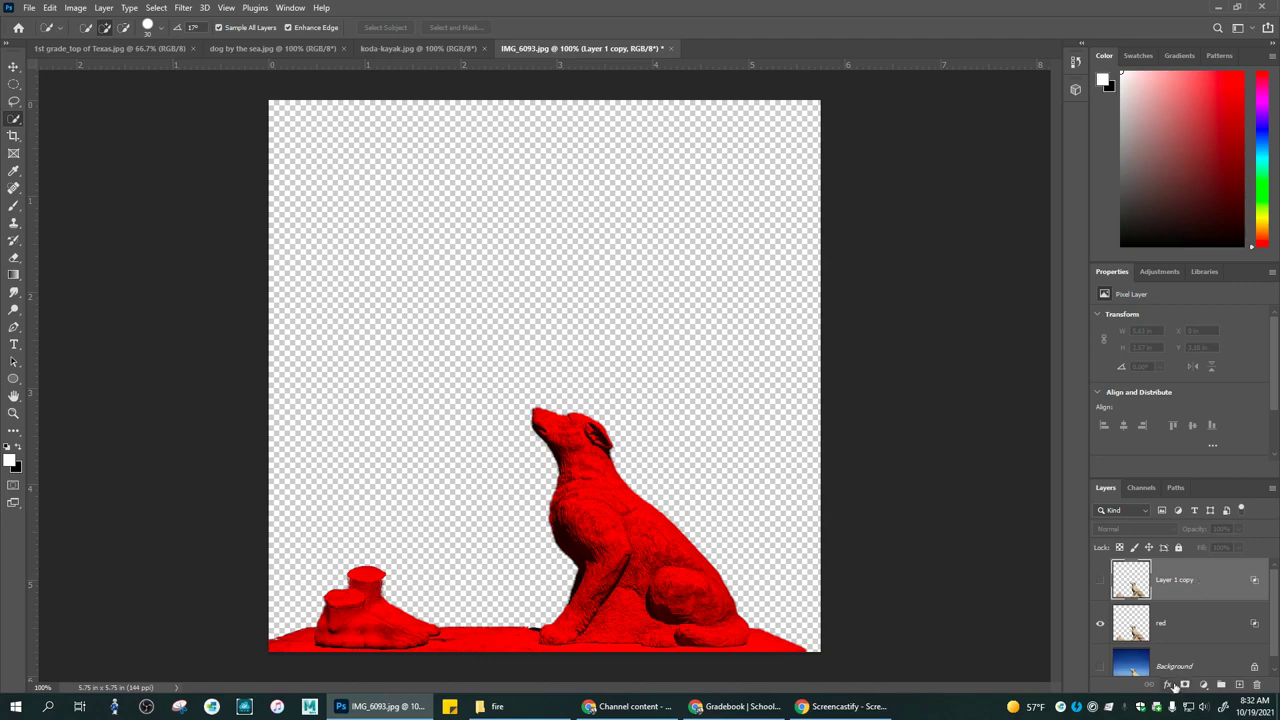
pyautogui.doubleClick(1218, 587)
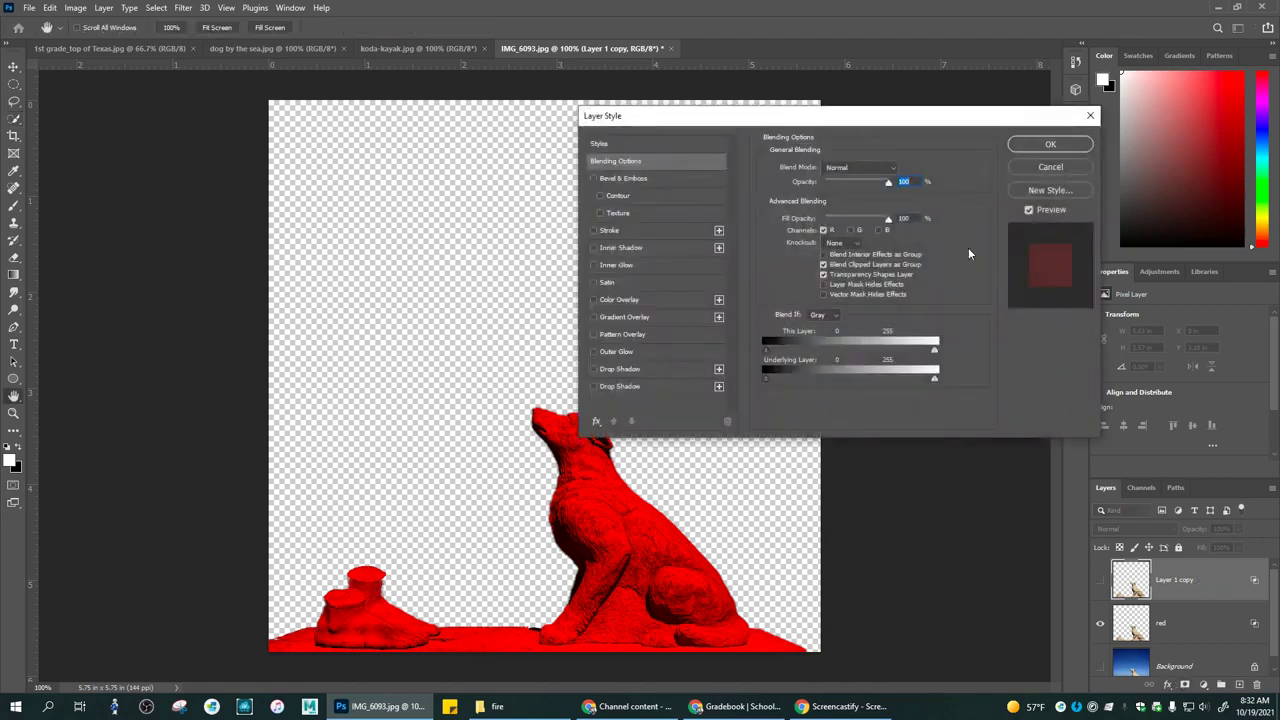
pyautogui.click(824, 230)
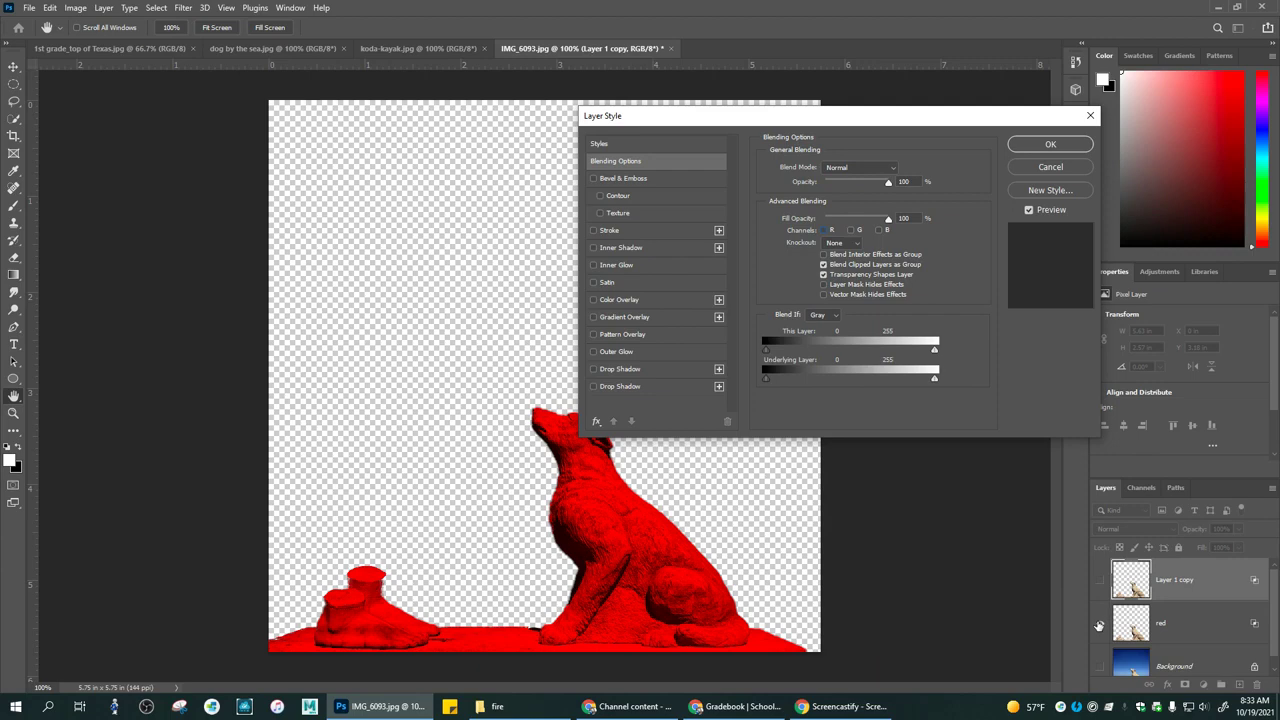
pyautogui.click(850, 230)
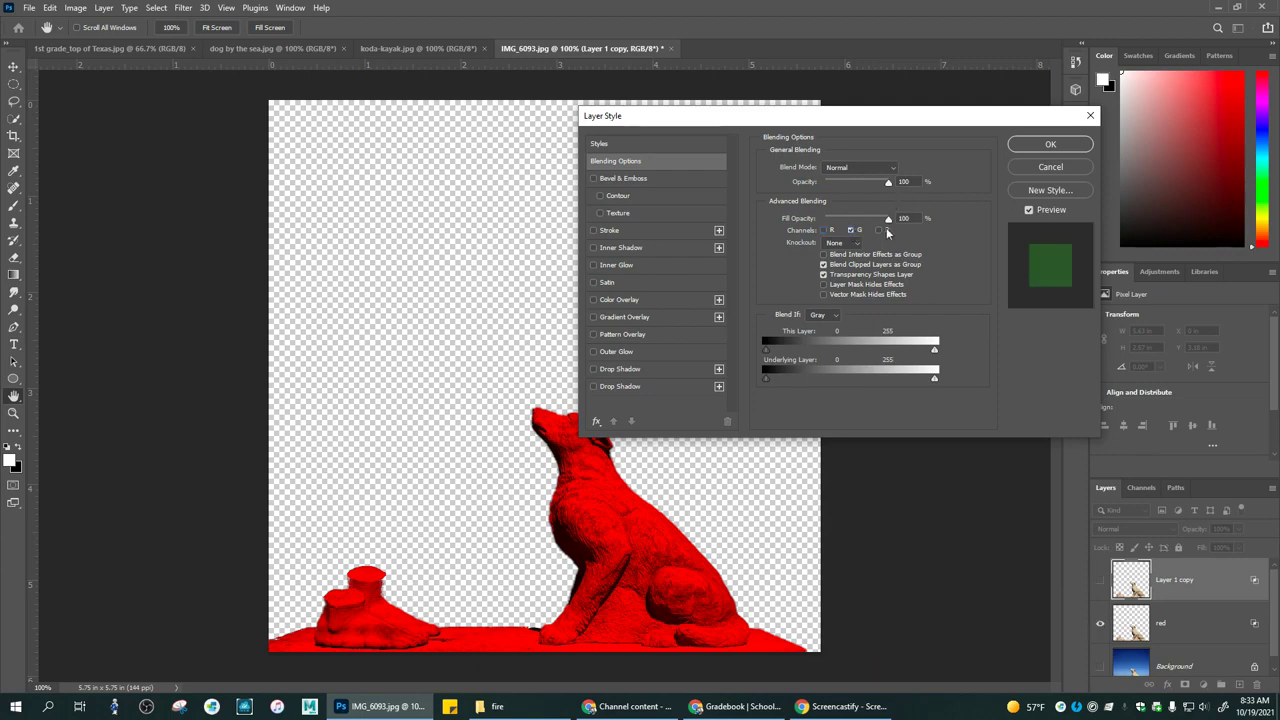
pyautogui.click(1050, 145)
# - Show Layer 1 copy and switch the red layer off and on to compare the separate and combined channels
pyautogui.click(1100, 580)
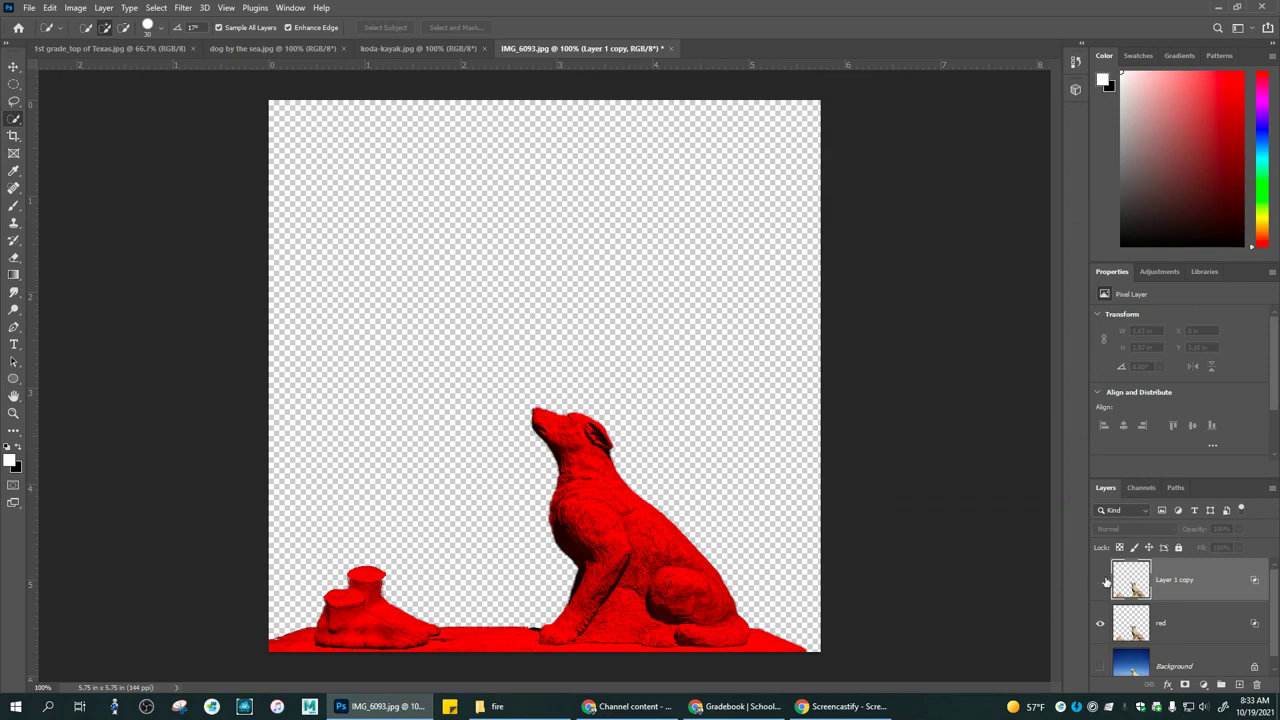
pyautogui.click(1100, 624)
pyautogui.click(1100, 624)
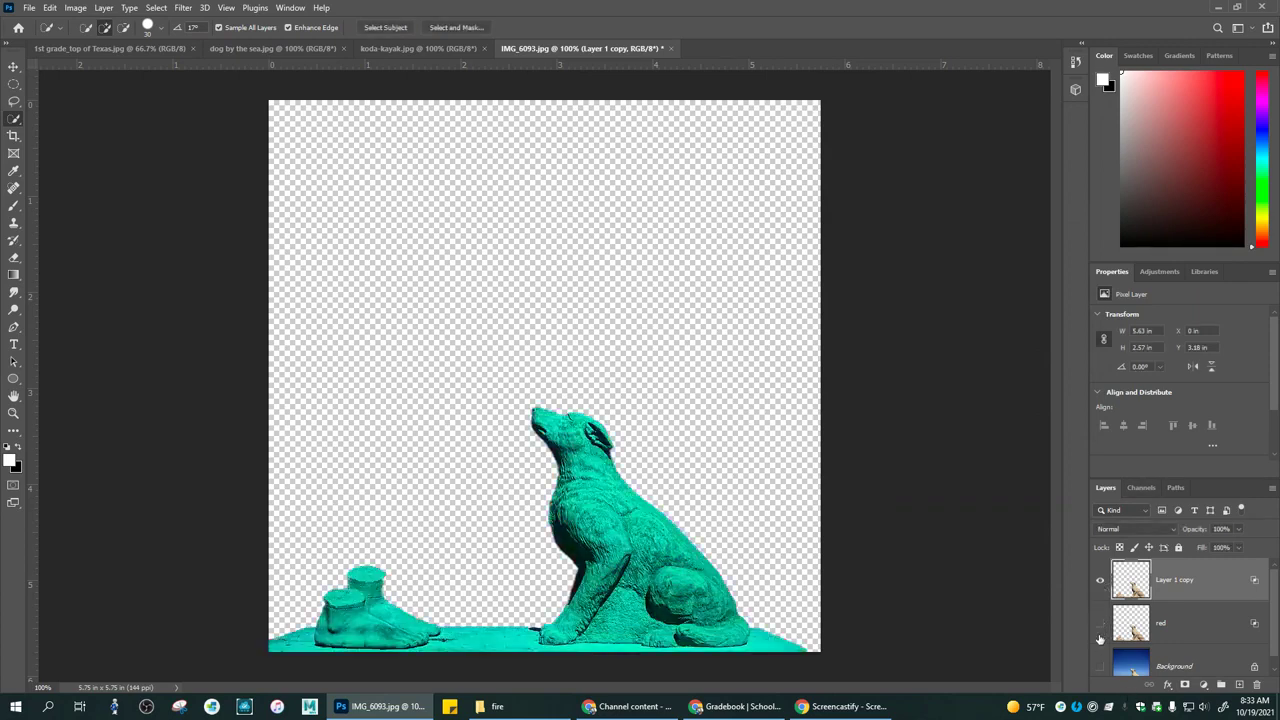
pyautogui.click(1100, 623)
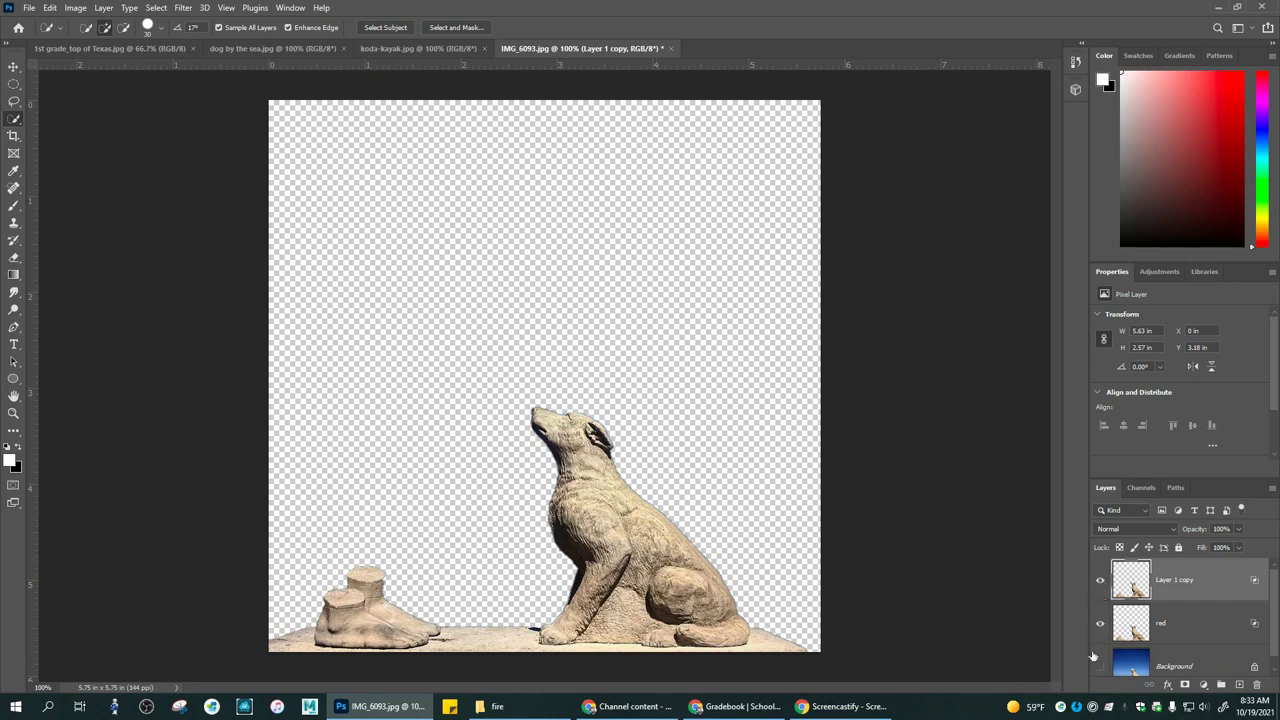
pyautogui.click(1100, 623)
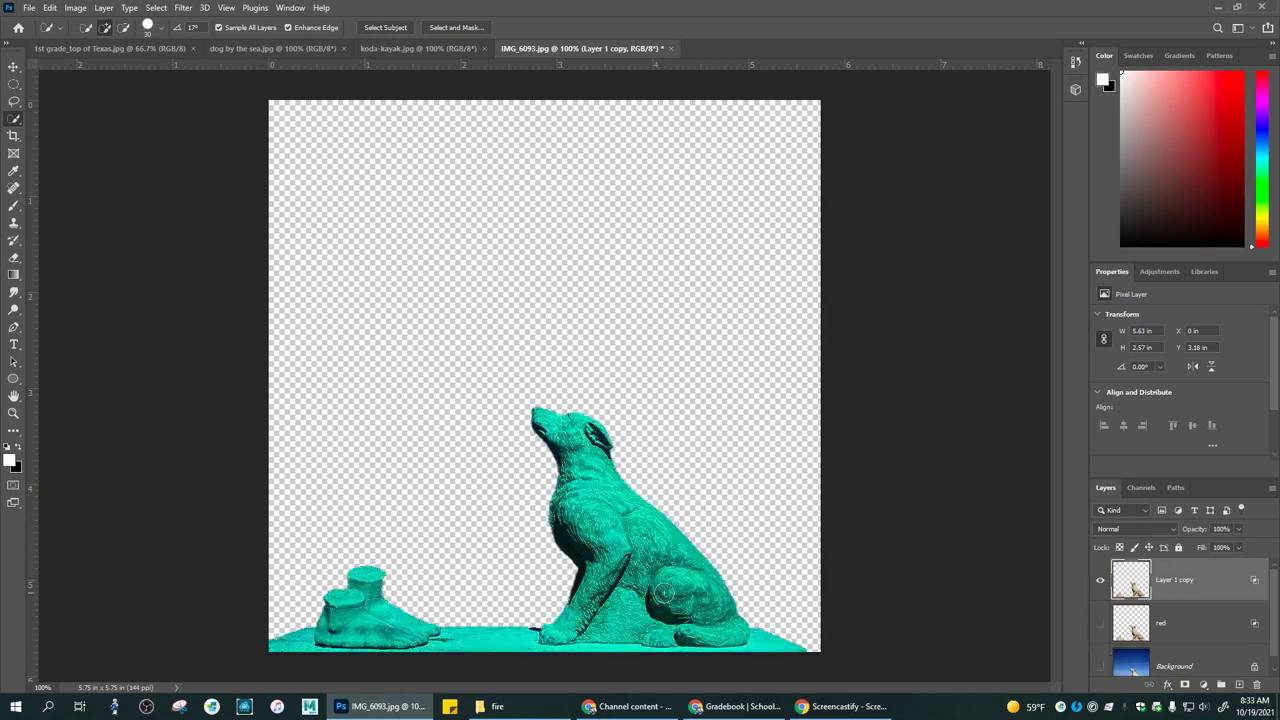
# - Rename Layer 1 copy as cyan and make the red layer visible again
pyautogui.doubleClick(1166, 579)
pyautogui.write('cyan')
pyautogui.press('Return')
pyautogui.click(1100, 627)
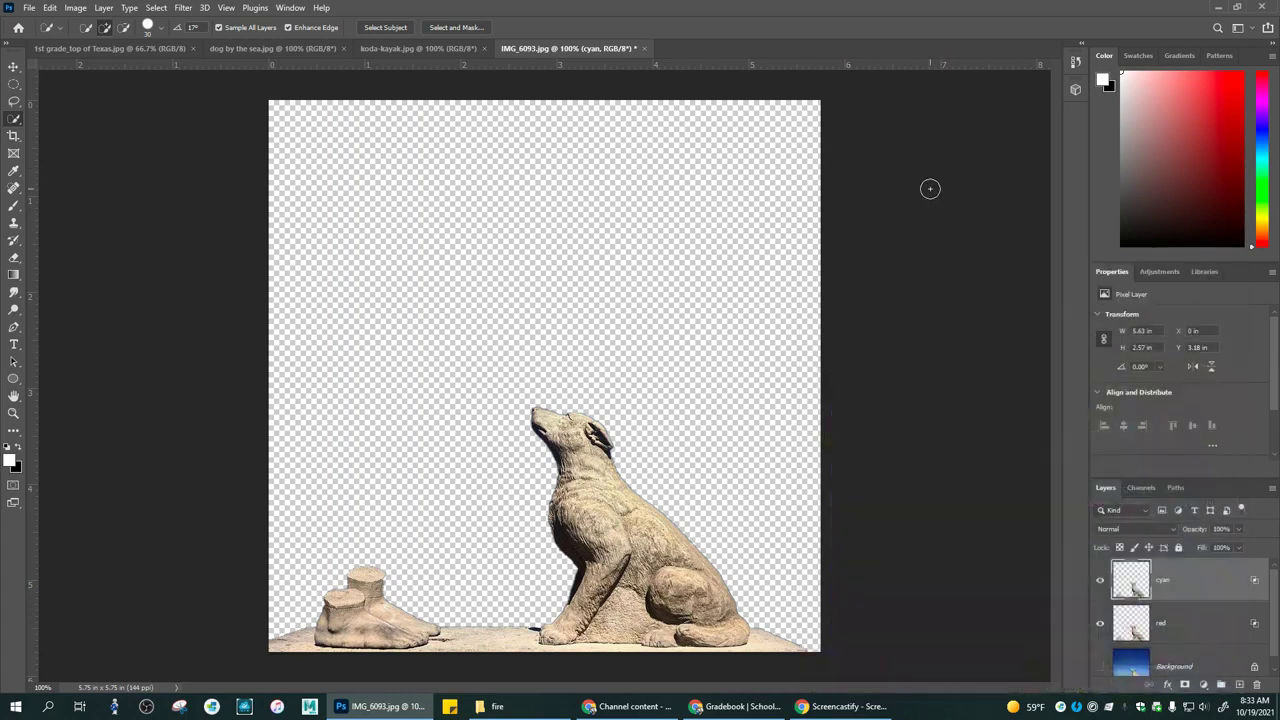
# - Add a new empty layer and place it between the red layer and the Background
pyautogui.scroll(-1, 1212, 597)
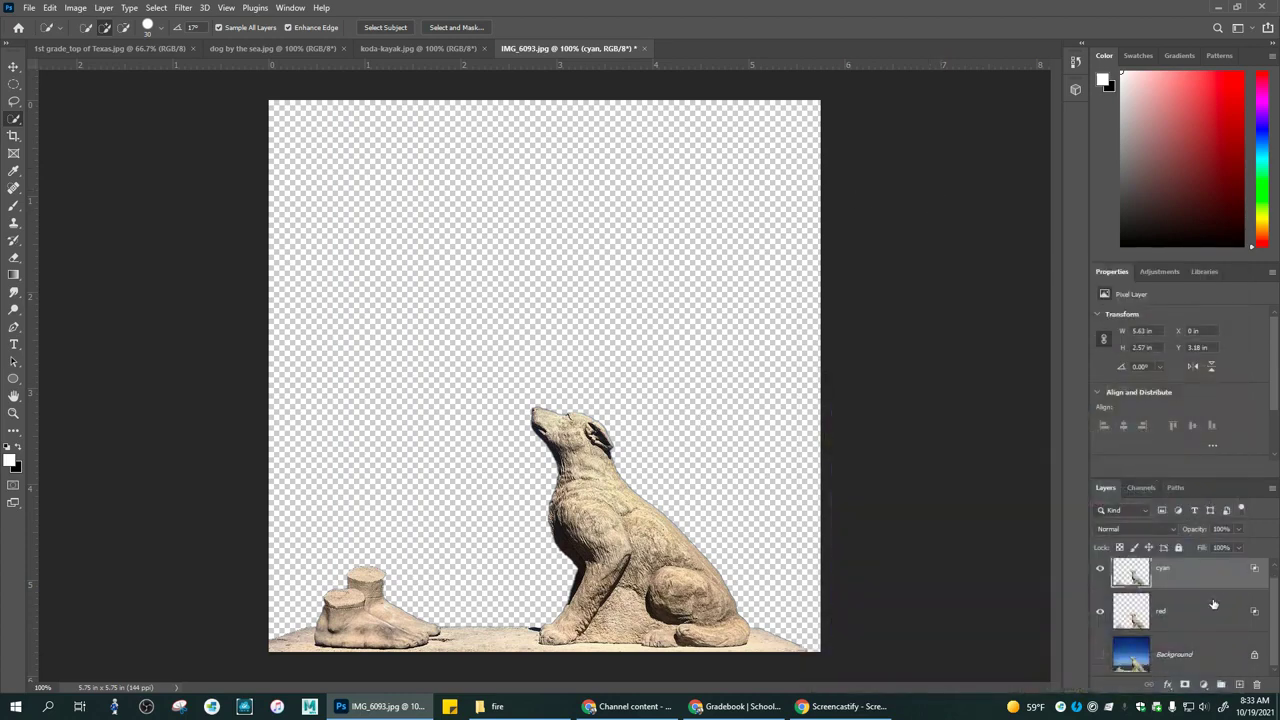
pyautogui.scroll(1, 1205, 614)
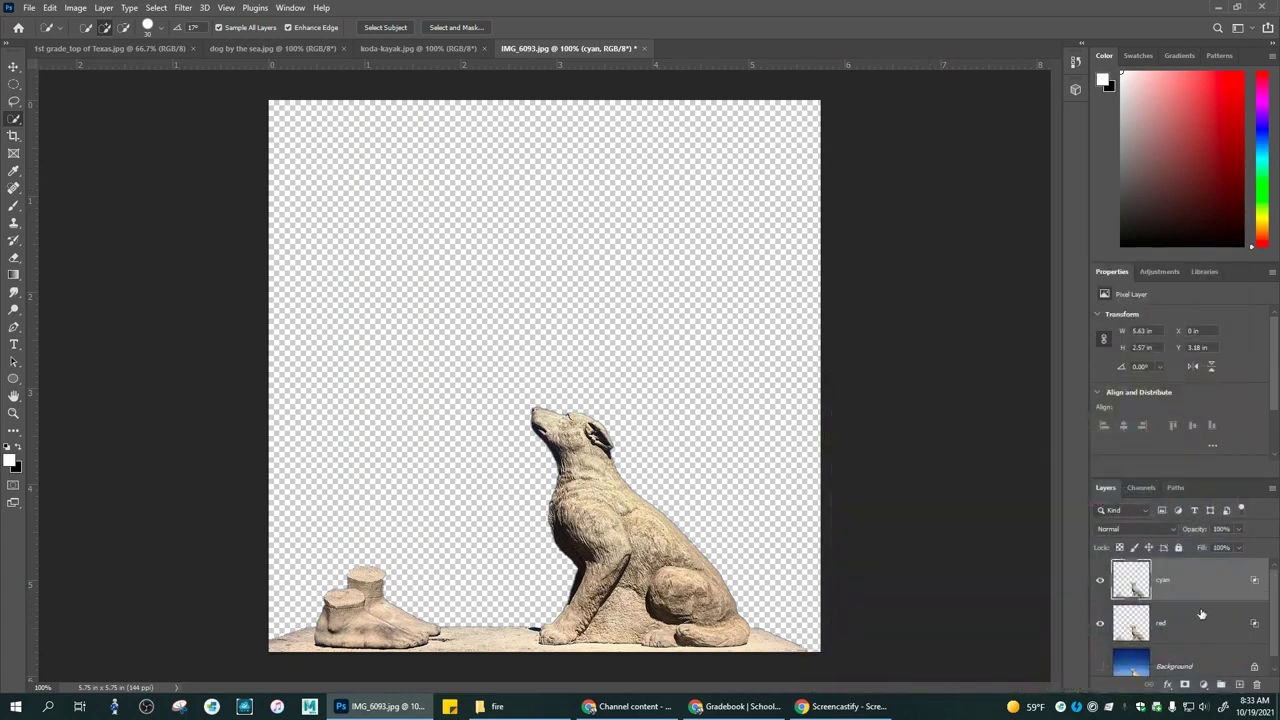
pyautogui.click(1194, 628)
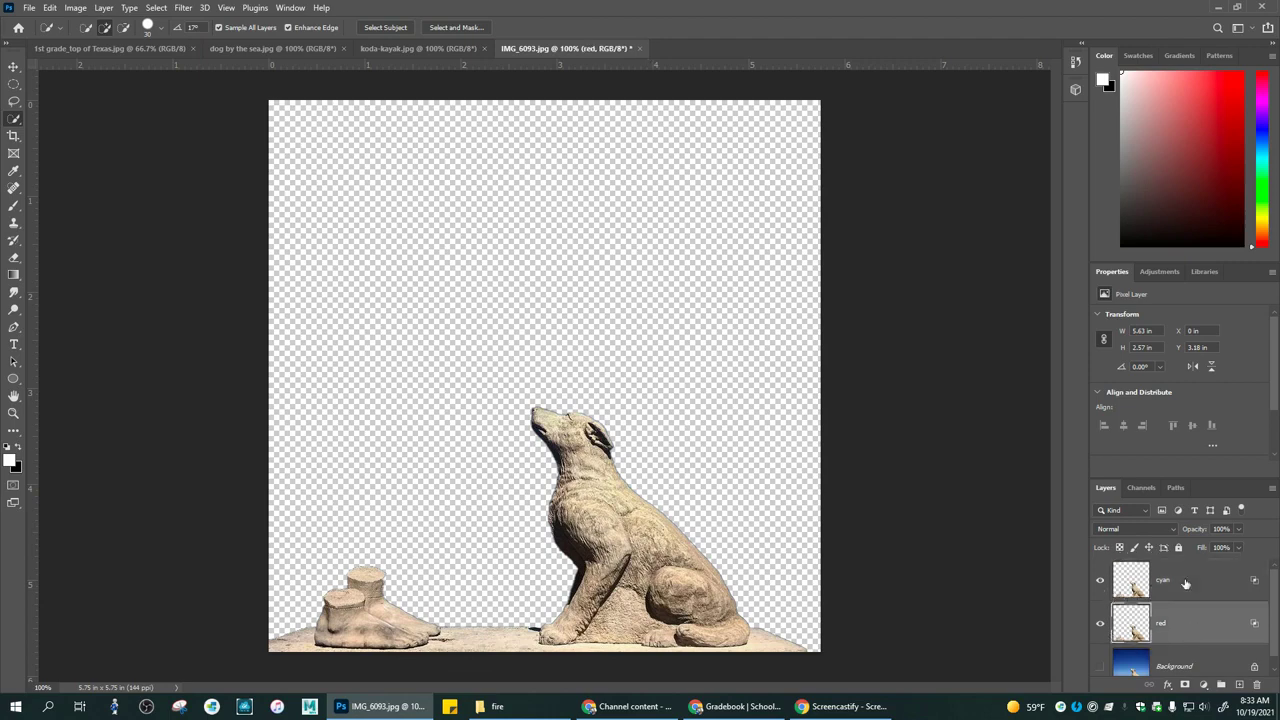
pyautogui.click(1186, 583)
pyautogui.scroll(-1, 1186, 583)
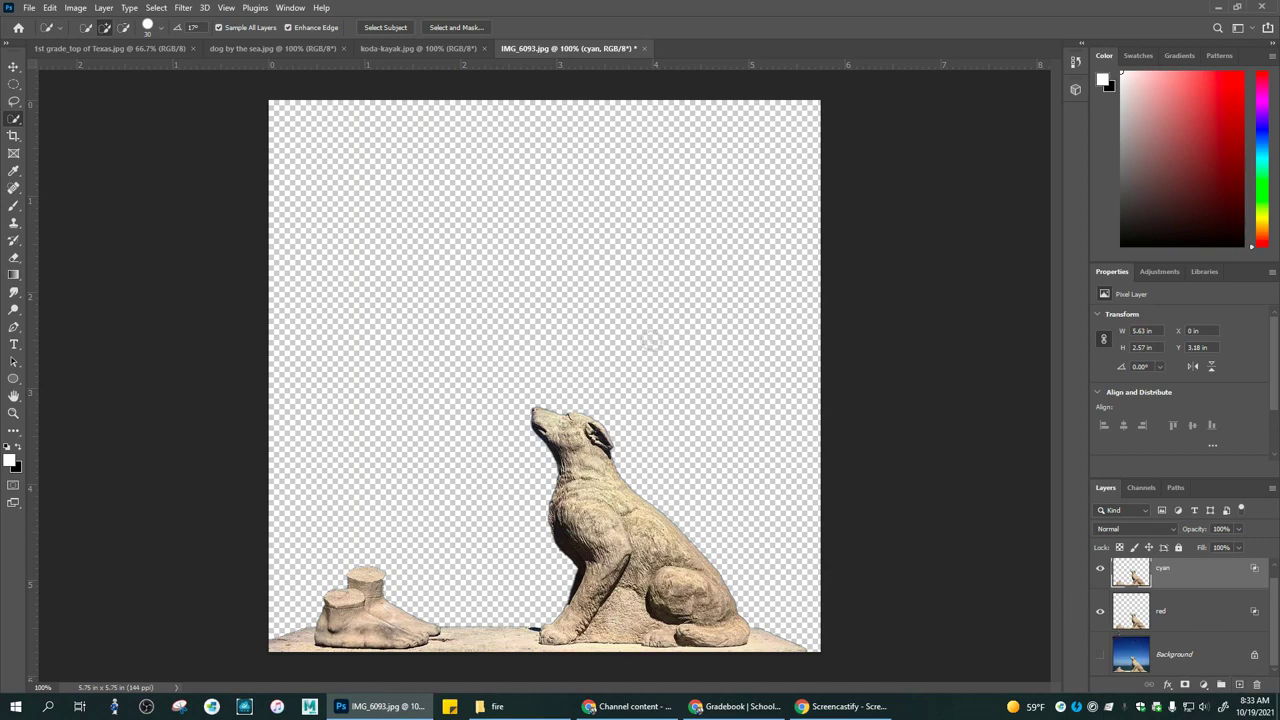
pyautogui.click(1239, 684)
pyautogui.moveTo(1203, 570); pyautogui.dragTo(1196, 658)
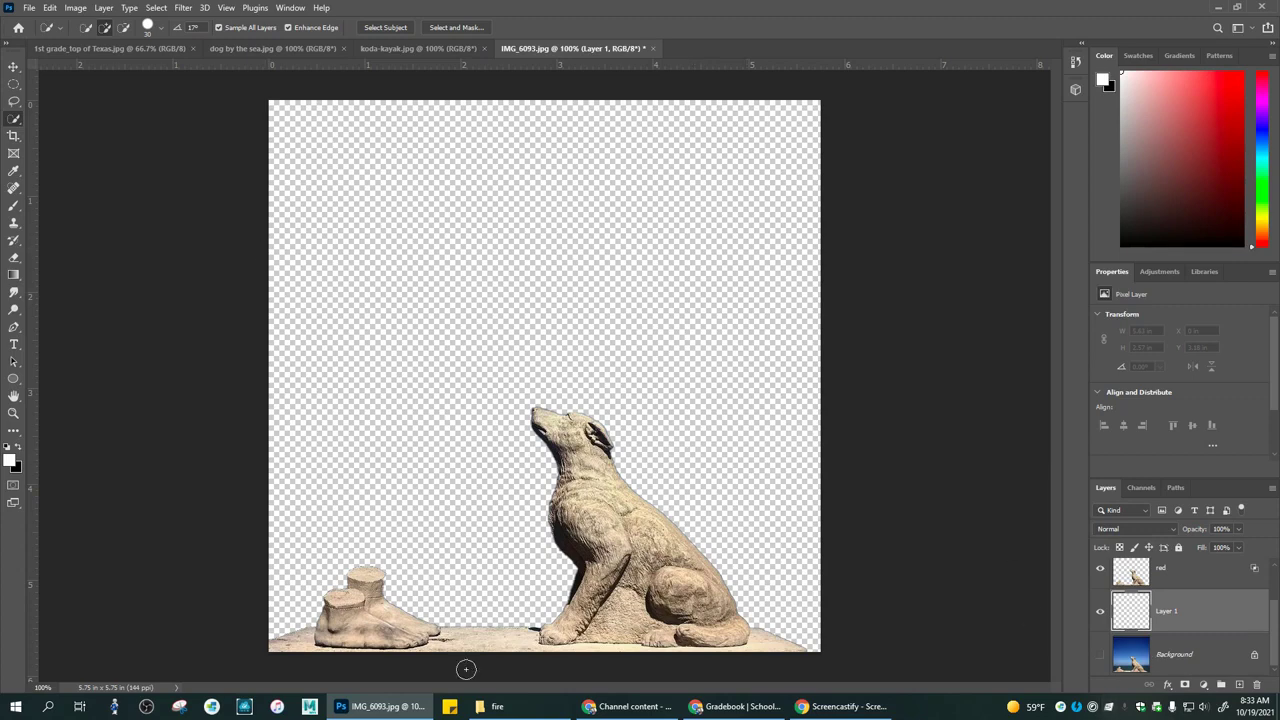
# - Choose a light-to-dark blue preset from the Blues group for the Gradient tool
pyautogui.click(13, 276)
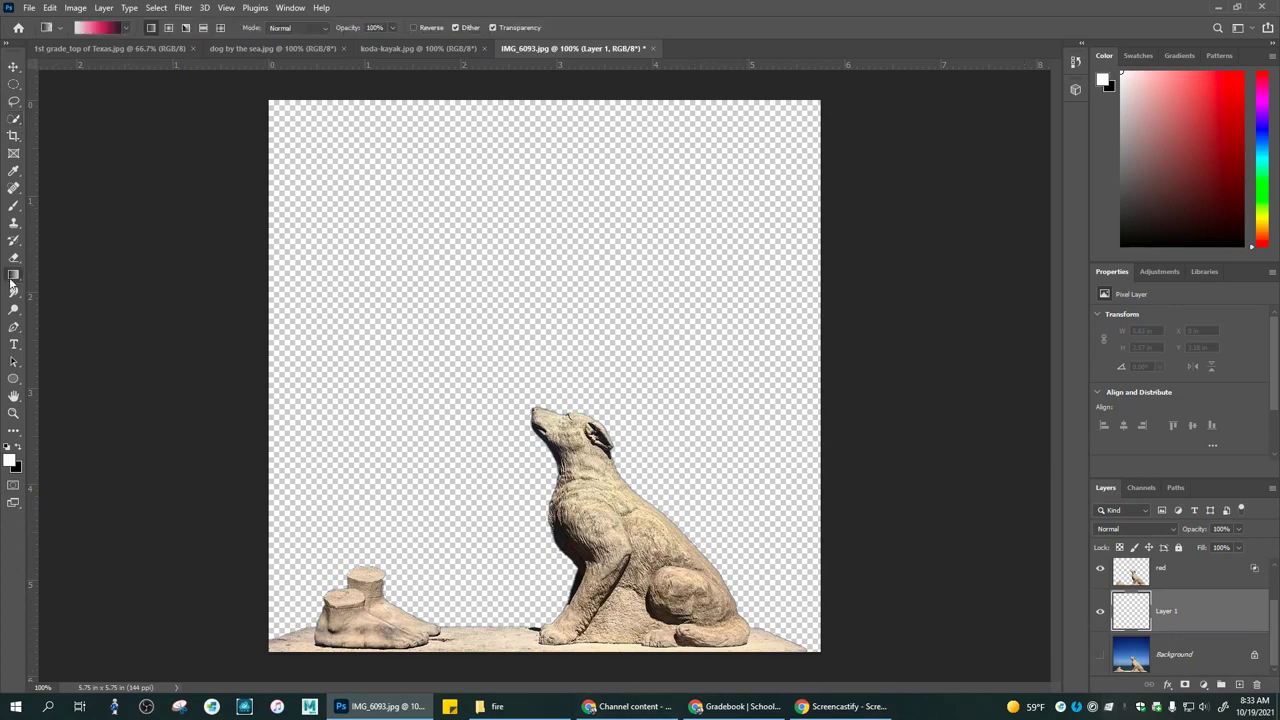
pyautogui.click(125, 28)
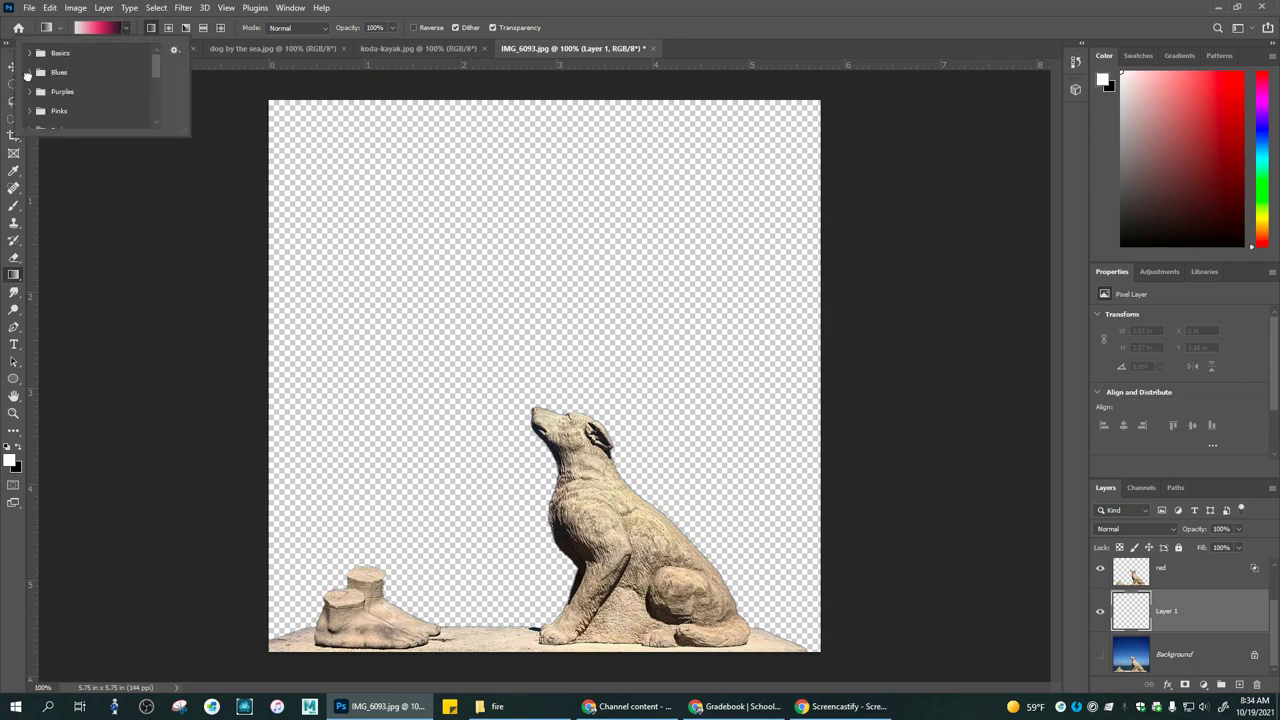
pyautogui.click(27, 74)
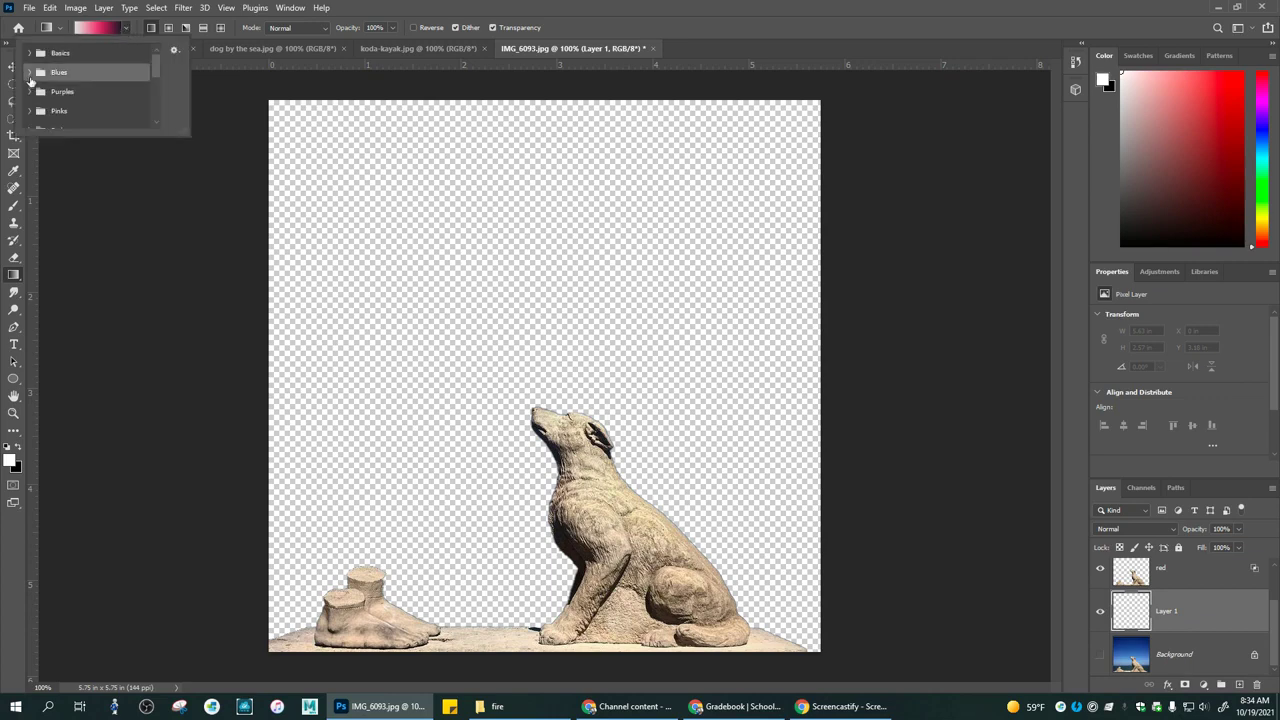
pyautogui.click(29, 73)
pyautogui.scroll(-3, 70, 96)
pyautogui.scroll(-3, 72, 92)
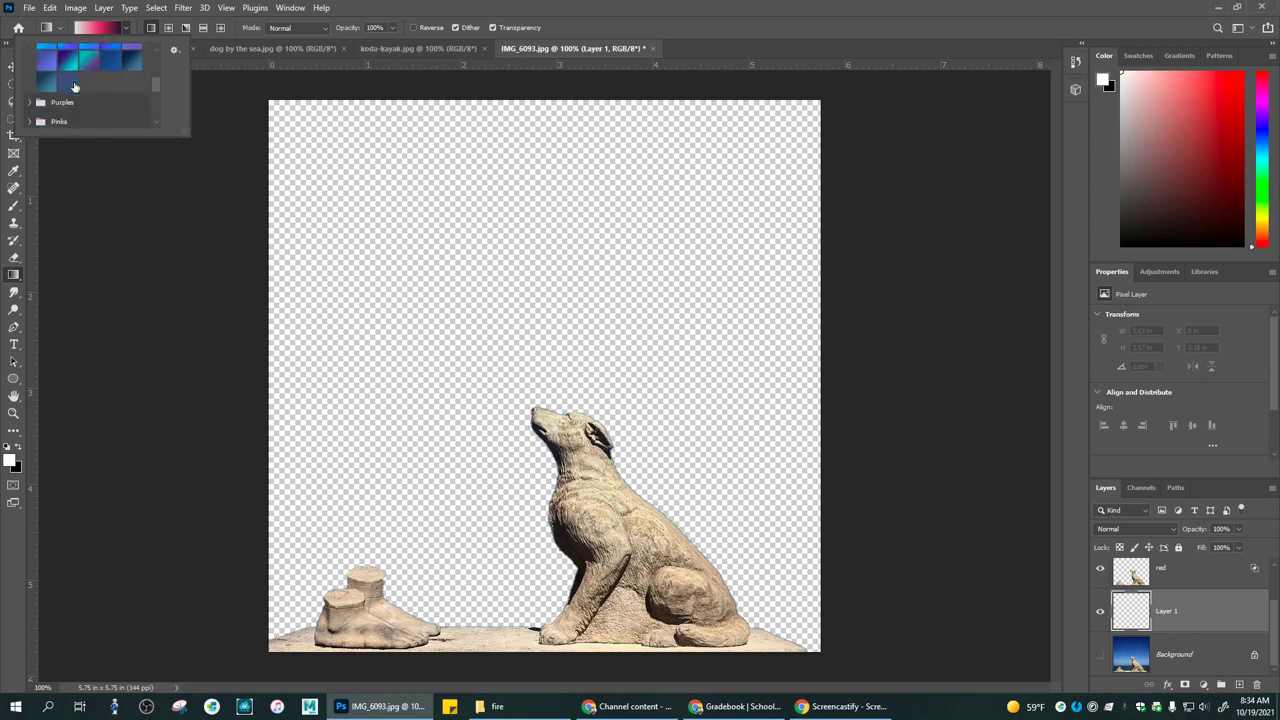
pyautogui.scroll(3, 74, 87)
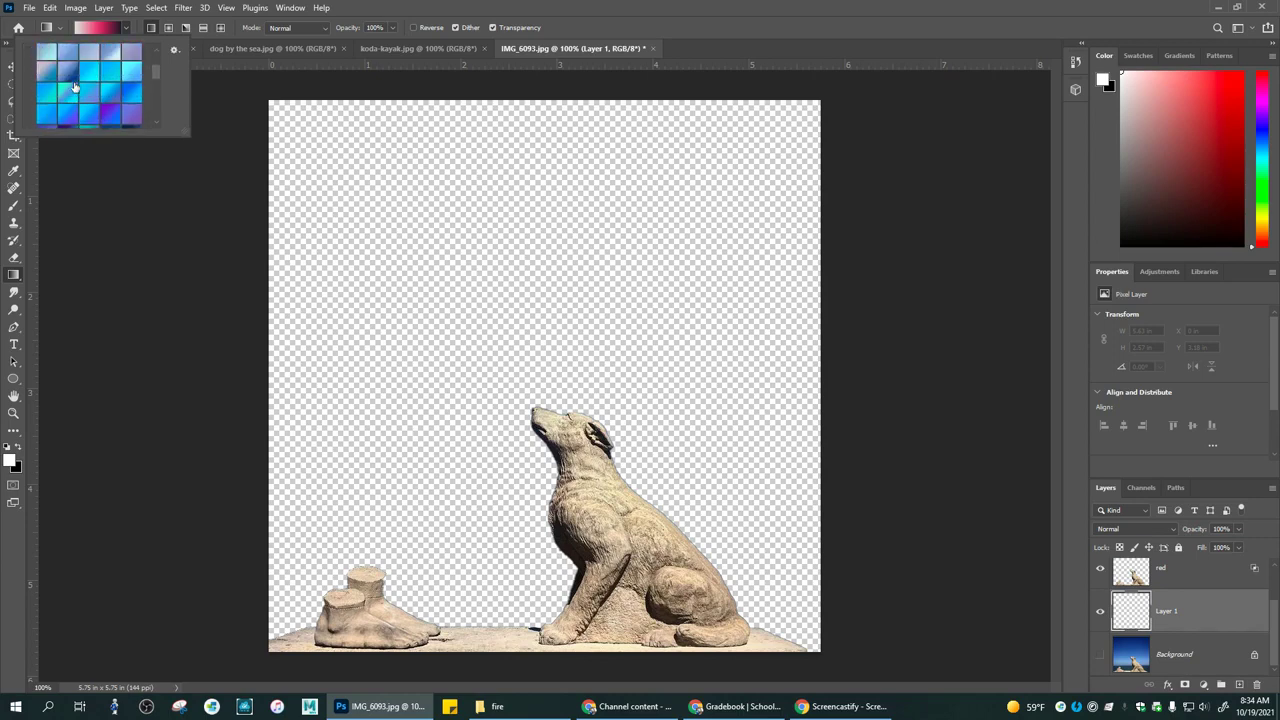
pyautogui.click(70, 74)
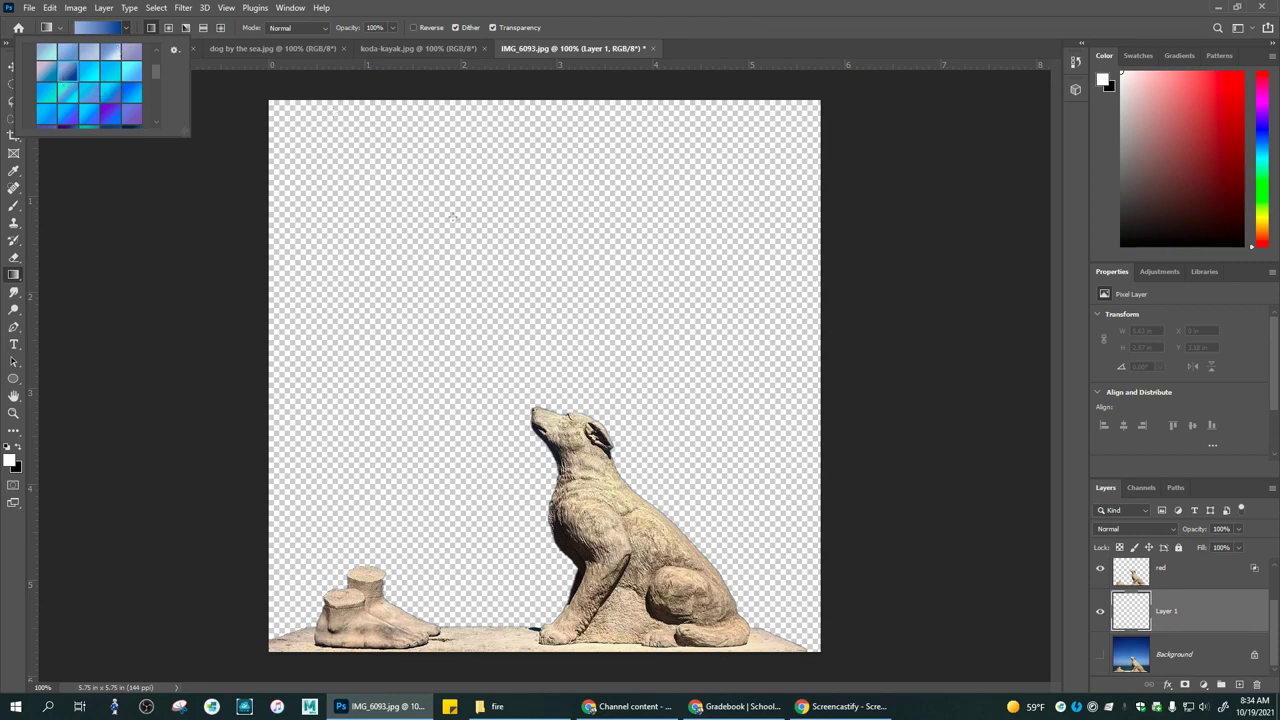
# - Try a full-height and then a short vertical gradient on the new layer, undoing each one
pyautogui.moveTo(527, 107); pyautogui.dragTo(536, 645)
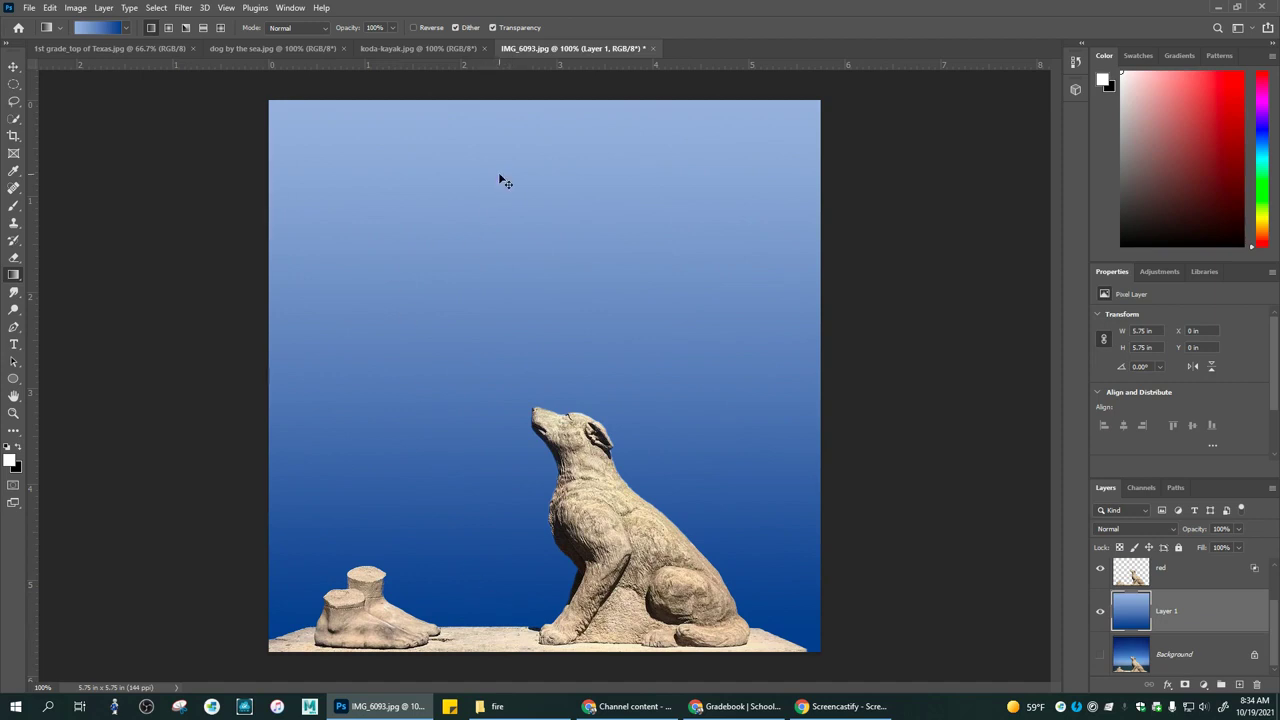
pyautogui.hotkey('ctrl', 'z')
pyautogui.moveTo(525, 251); pyautogui.dragTo(524, 393)
pyautogui.moveTo(518, 706)
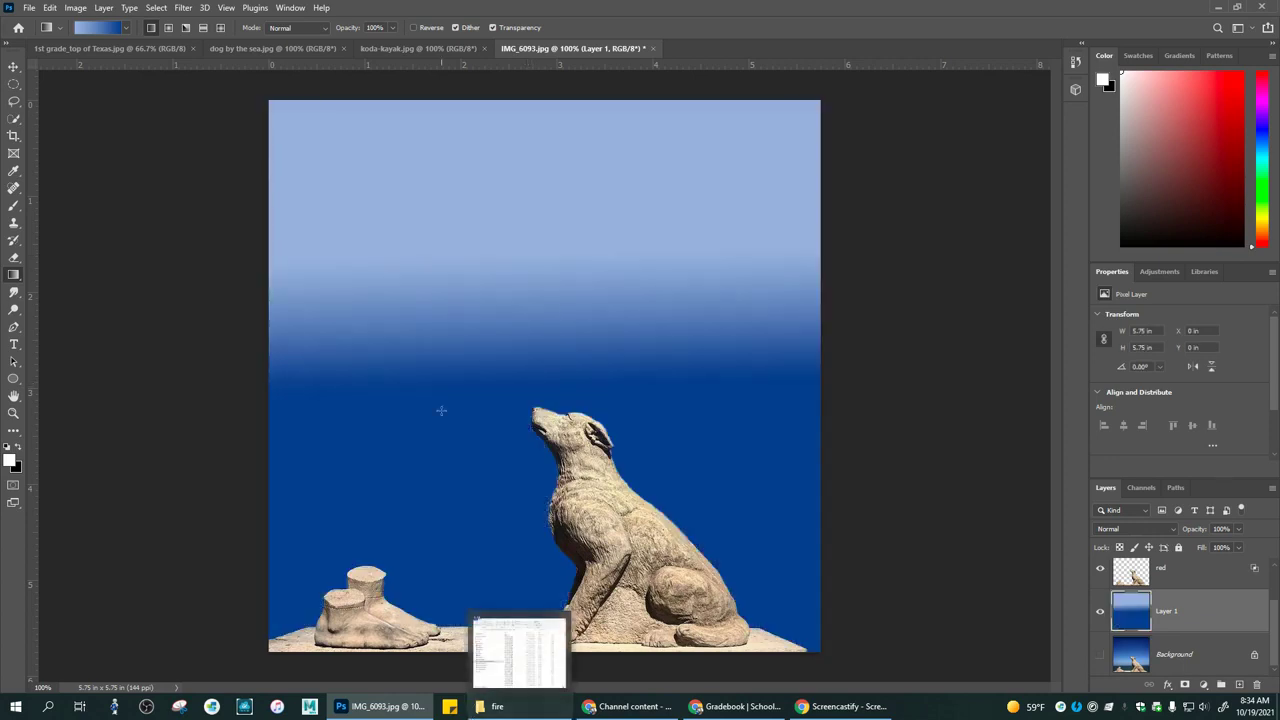
pyautogui.hotkey('ctrl', 'z')
# - Fill the new layer with the blue gradient, running from light near the canvas's upper edge to dark at its lower edge
pyautogui.moveTo(514, 125); pyautogui.dragTo(520, 652)
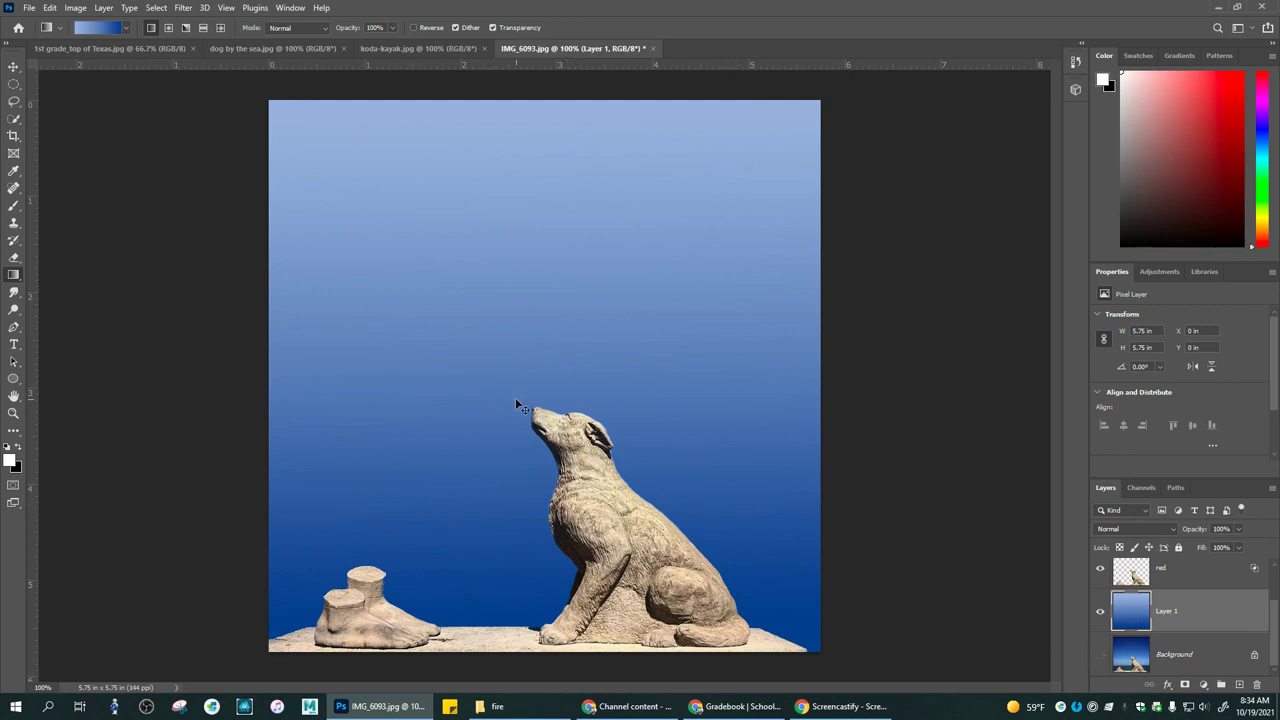
# - Undo the gradient fill and try it in the reverse direction, dark at the canvas's upper edge, undoing that attempt too
pyautogui.hotkey('ctrl', 'z')
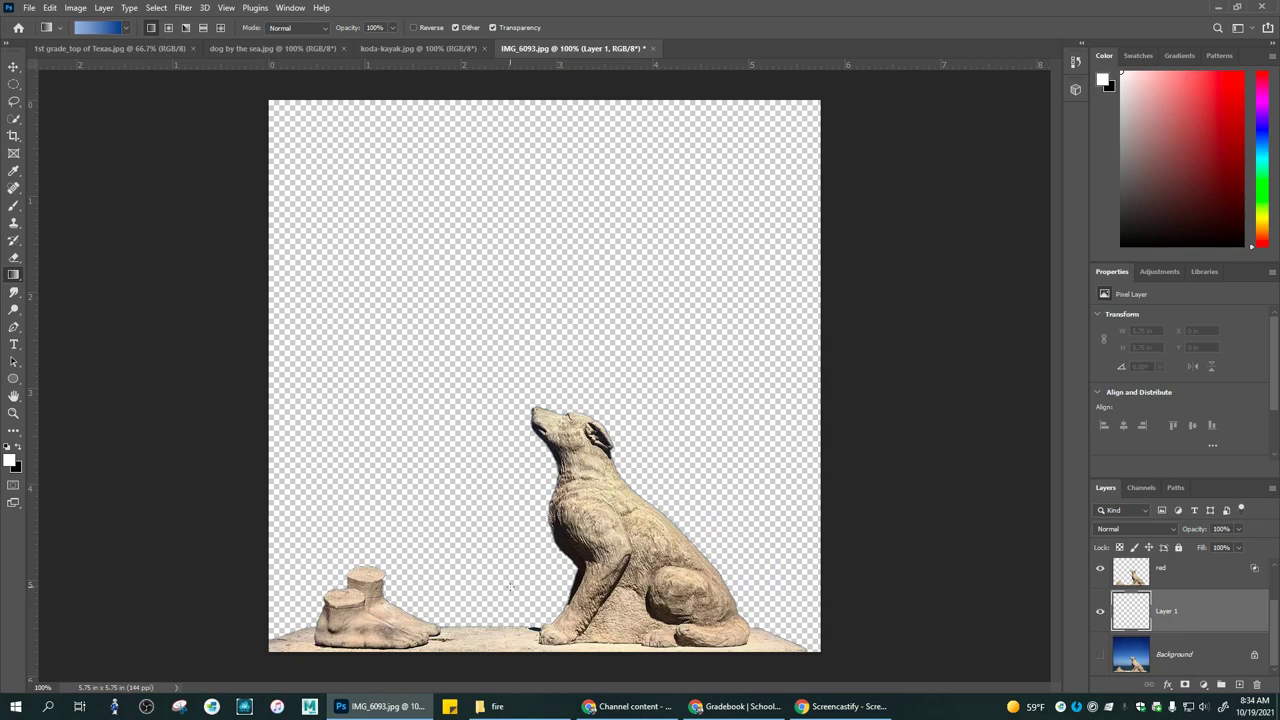
pyautogui.moveTo(510, 588); pyautogui.dragTo(509, 68)
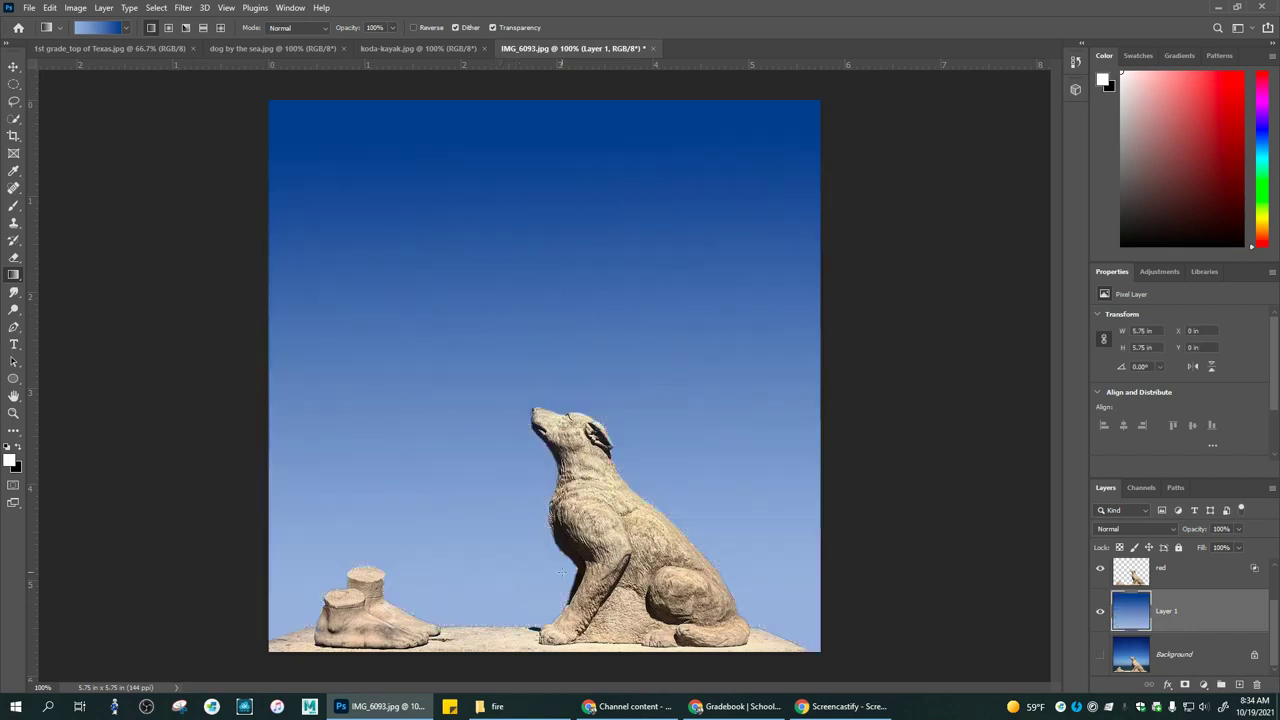
pyautogui.hotkey('ctrl', 'z')
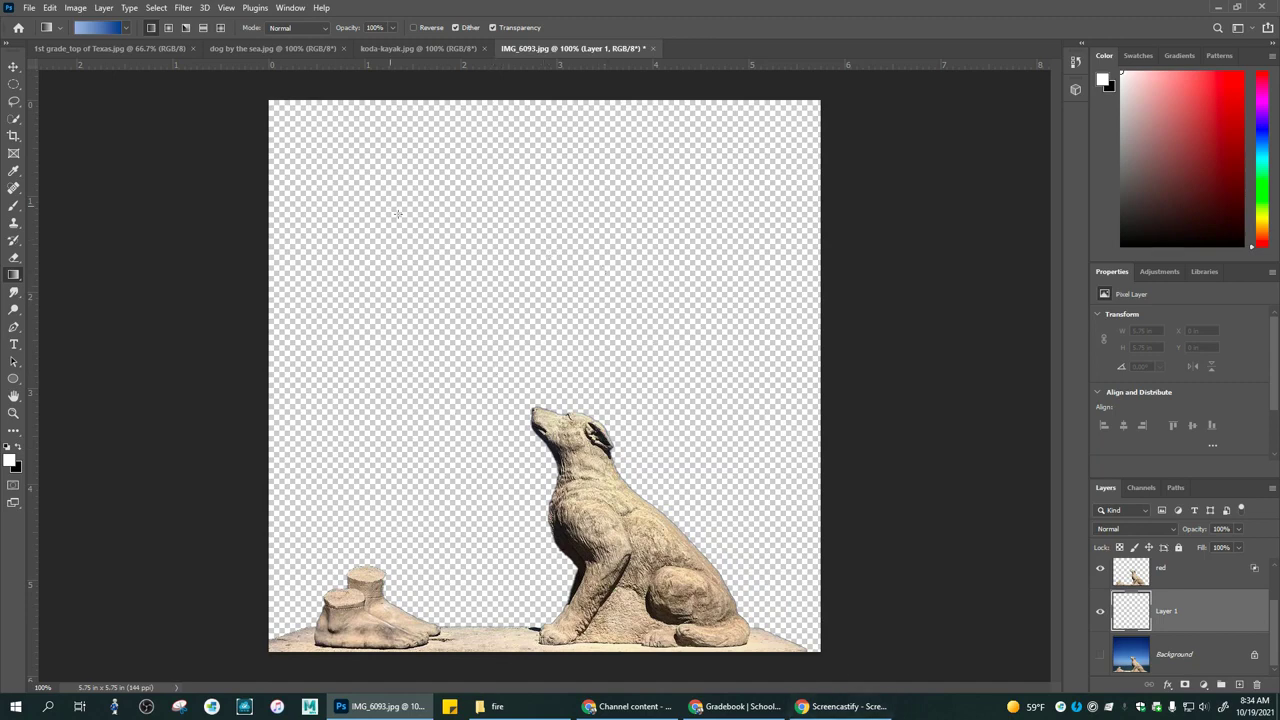
# - Fill Layer 1 with the blue gradient again, running vertically from light near the upper edge to dark near the statue's base
pyautogui.moveTo(506, 119); pyautogui.dragTo(508, 602)
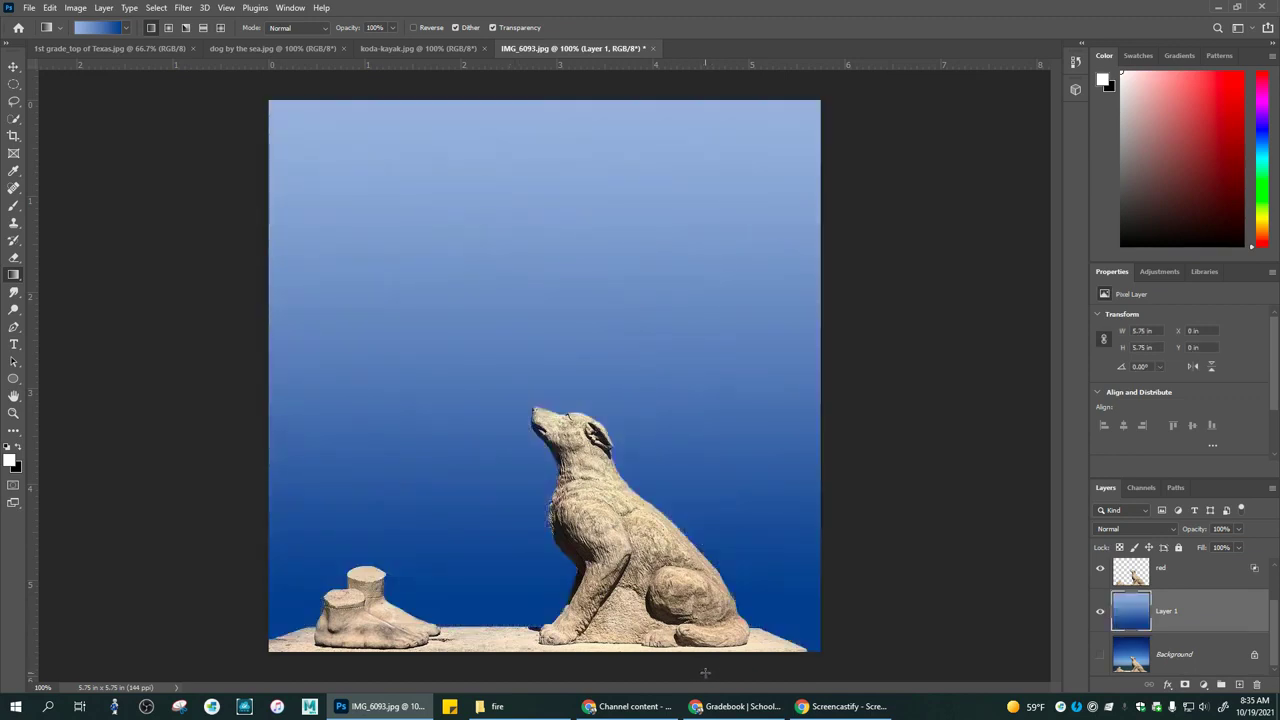
# - Nudge the red layer about 0.07 in to the right with the Move tool
pyautogui.scroll(1, 1220, 605)
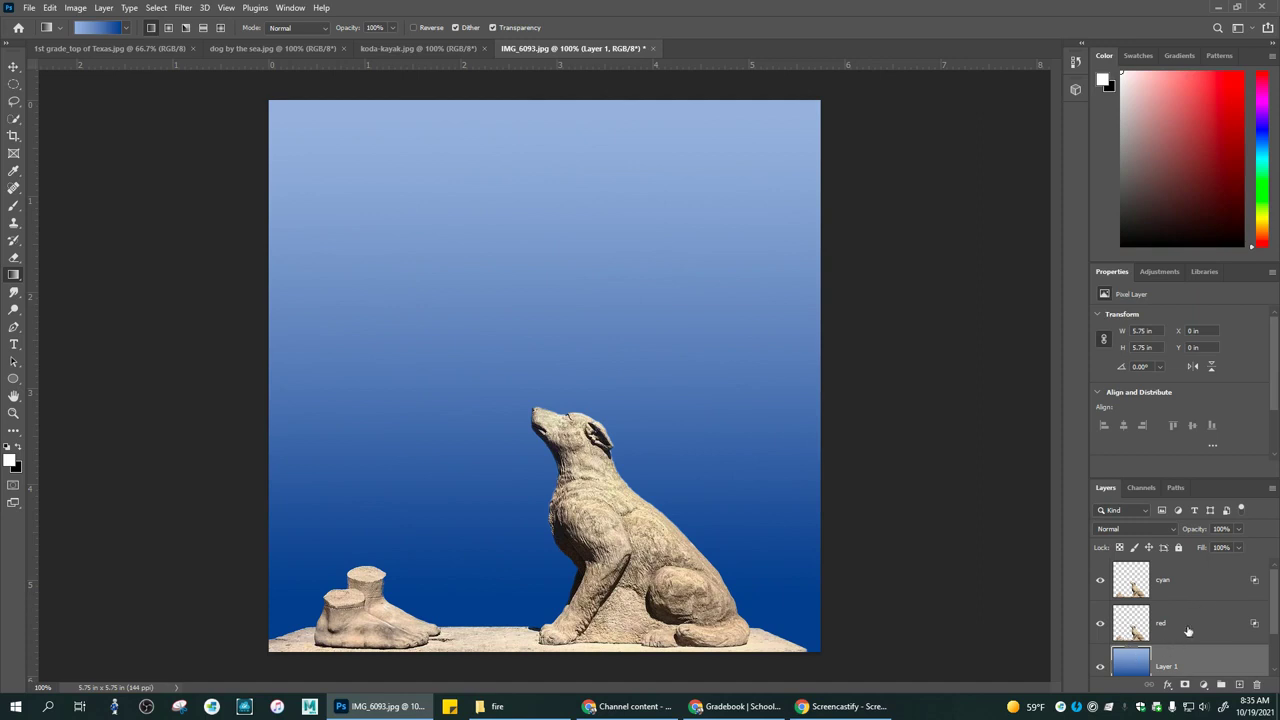
pyautogui.click(1188, 631)
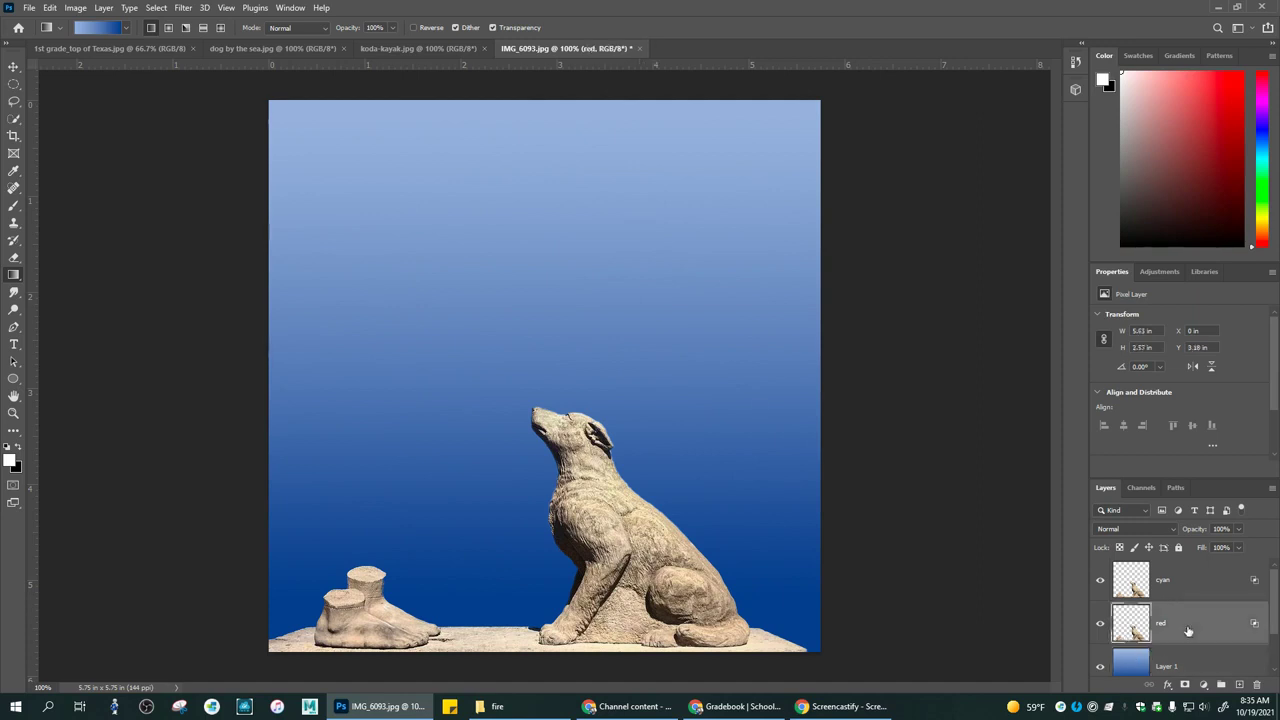
pyautogui.click(13, 67)
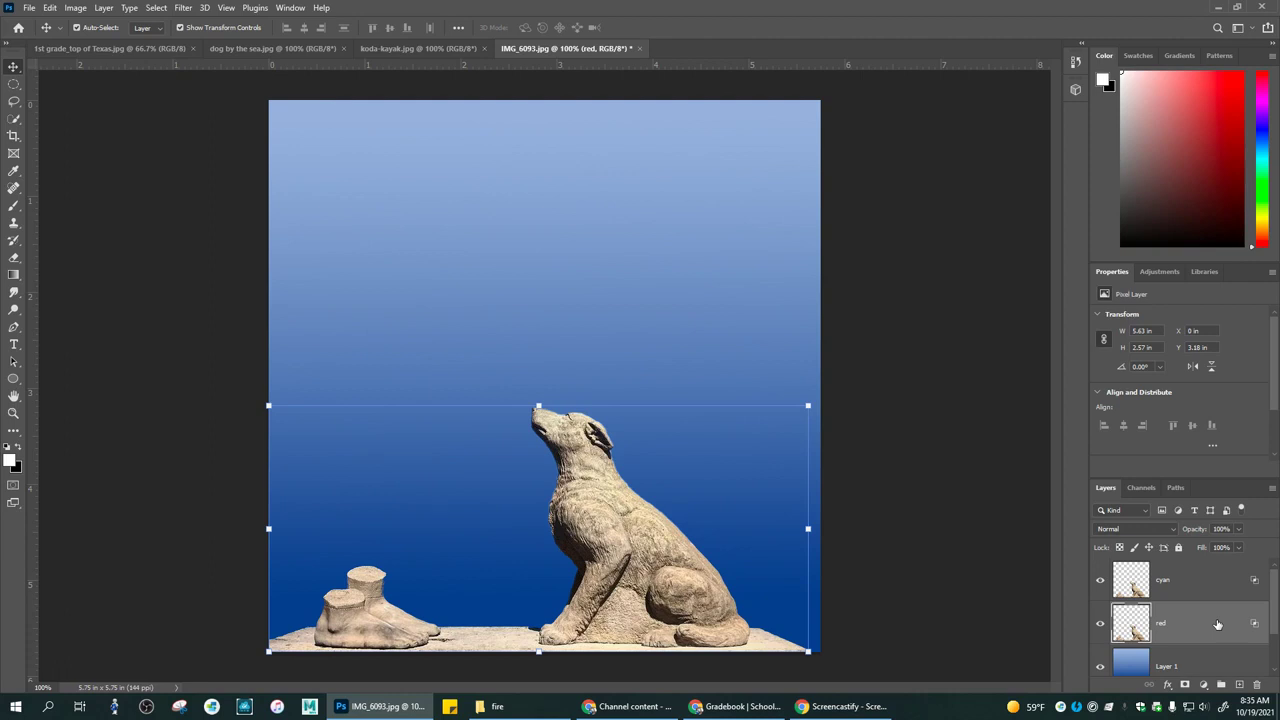
pyautogui.press('Right')
pyautogui.press('Right')
pyautogui.press('Right')
pyautogui.press('Right')
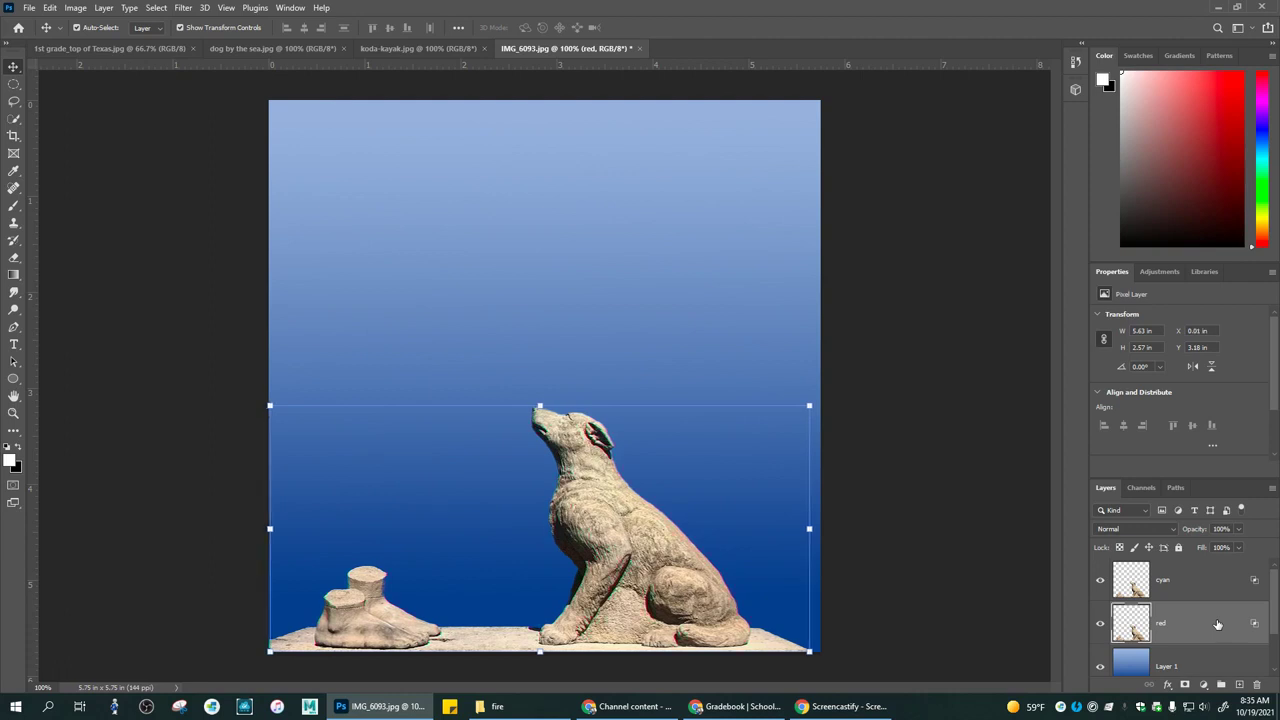
pyautogui.press('Right')
pyautogui.press('Right')
pyautogui.press('Right')
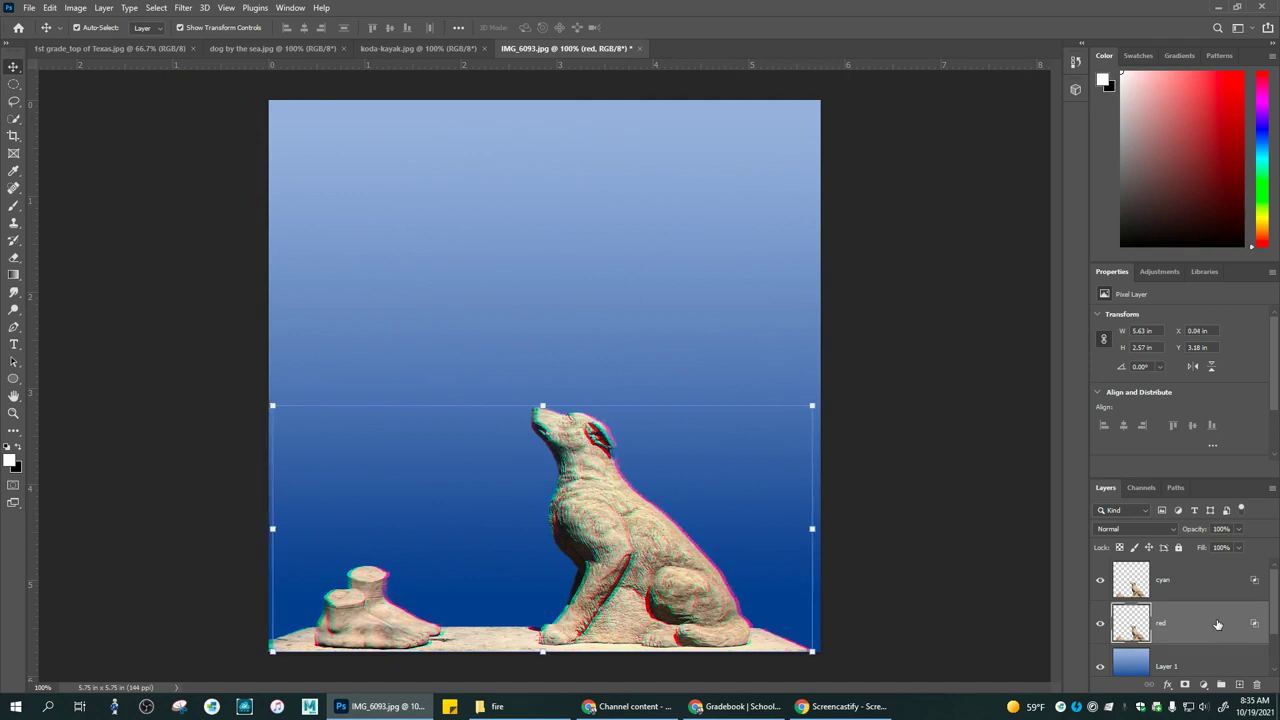
pyautogui.press('Right')
pyautogui.press('Right')
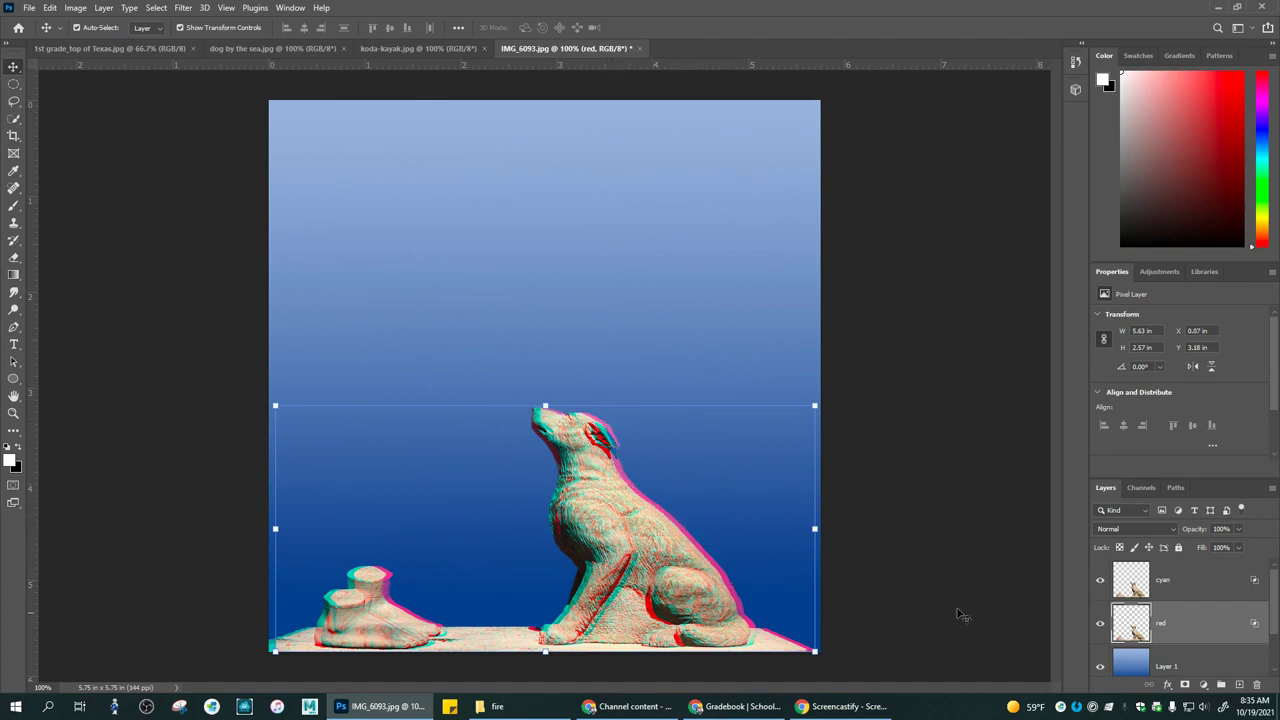
# - Nudge the cyan layer about 0.07 in to the left and deselect it
pyautogui.scroll(-1, 1175, 588)
pyautogui.scroll(1, 1179, 588)
pyautogui.click(1200, 588)
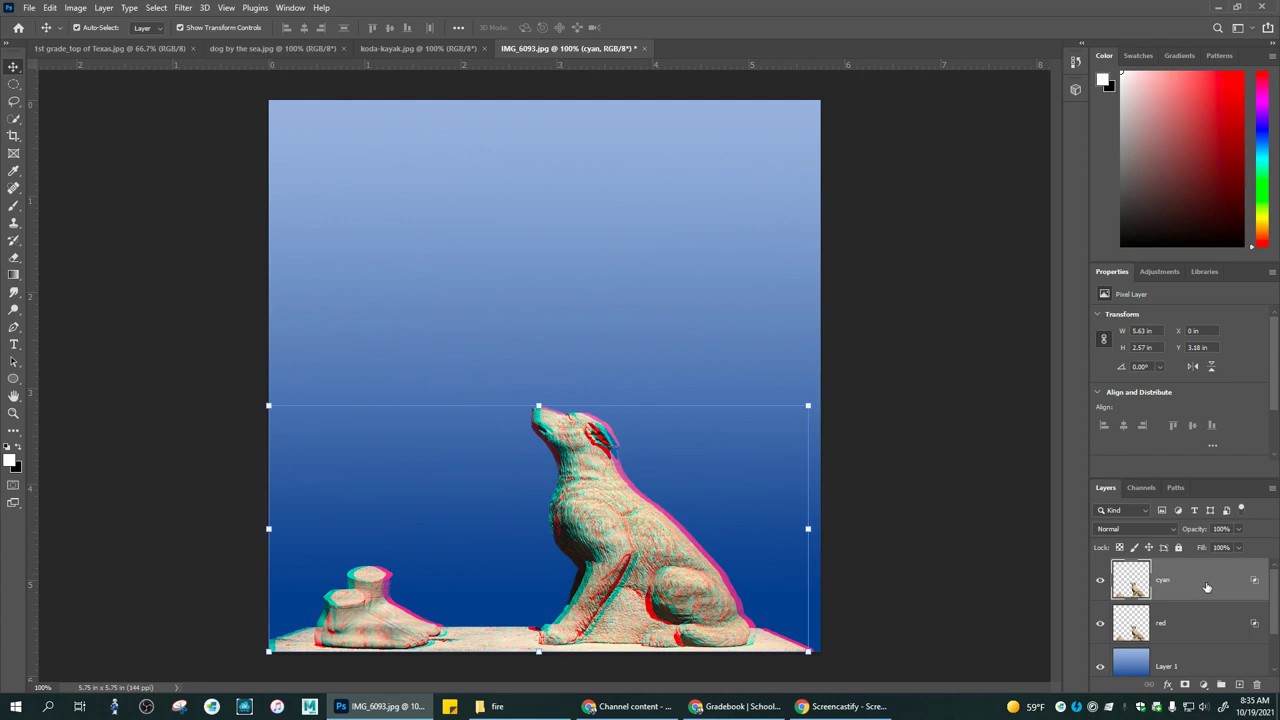
pyautogui.press('Left')
pyautogui.press('Left')
pyautogui.press('Left')
pyautogui.press('Left')
pyautogui.press('Left')
pyautogui.press('Left')
pyautogui.press('Left')
pyautogui.press('Left')
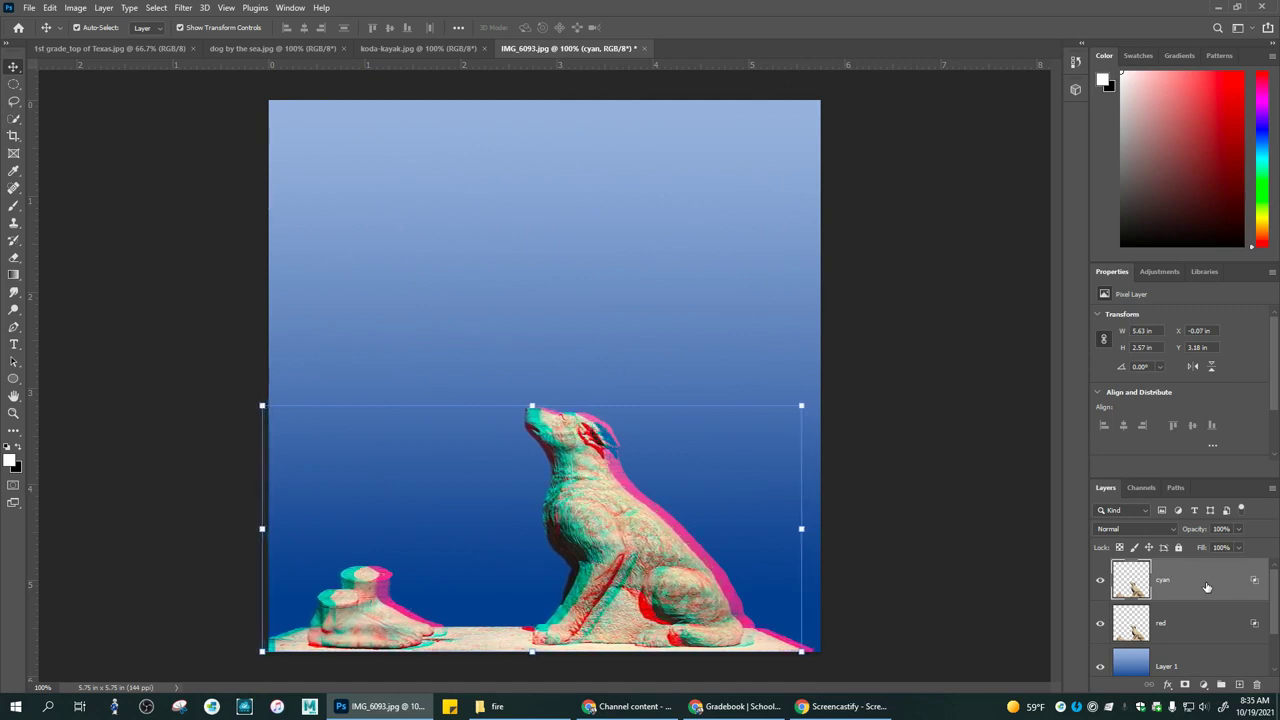
pyautogui.click(975, 580)
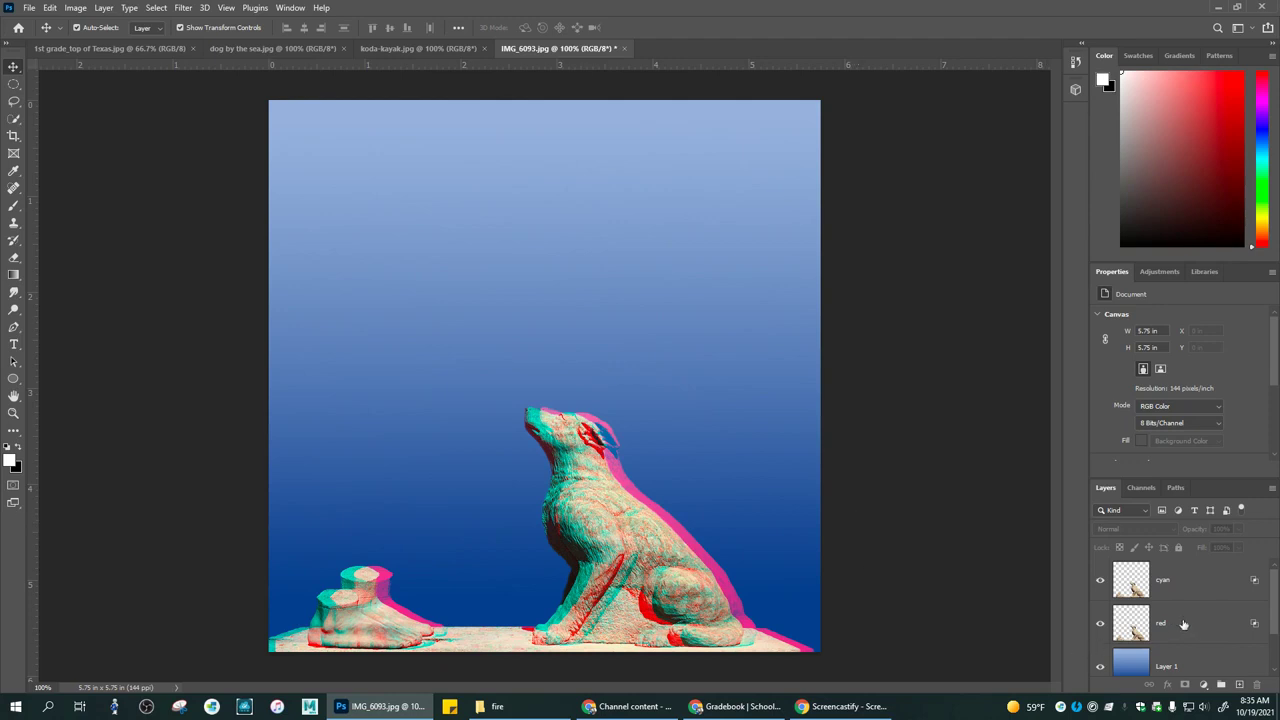
pyautogui.scroll(-1, 1183, 624)
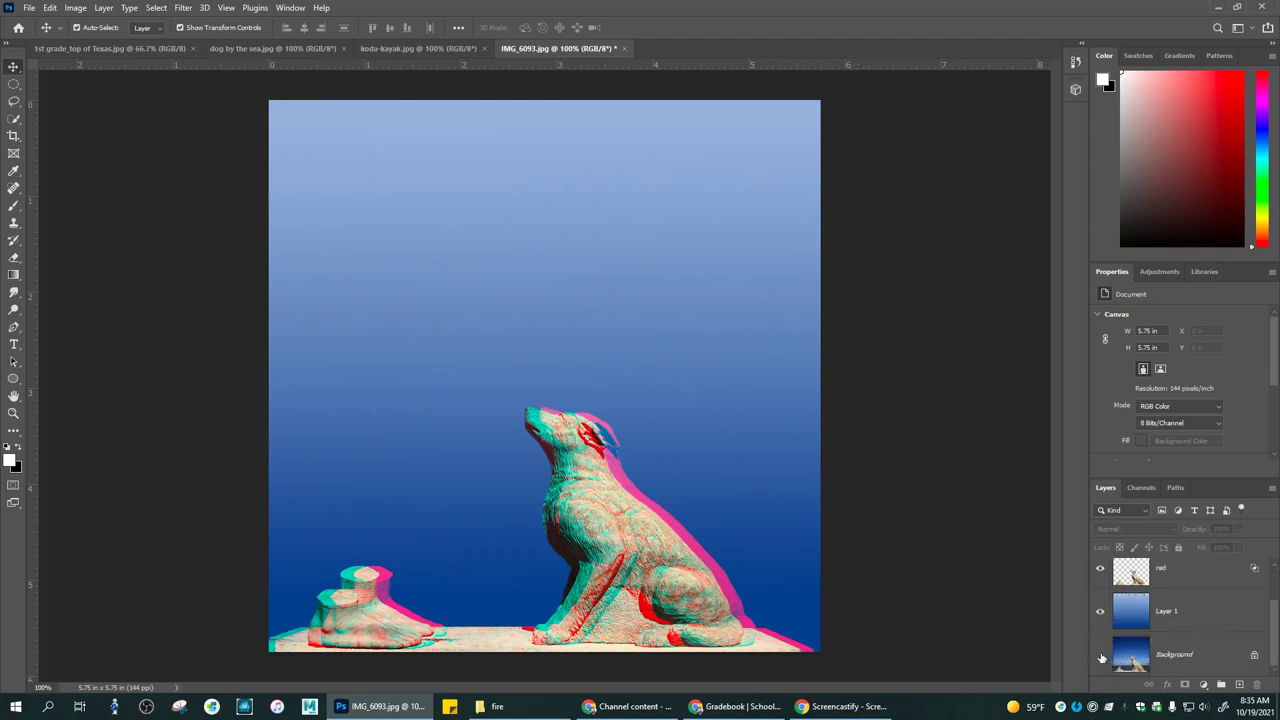
pyautogui.scroll(1, 1101, 657)
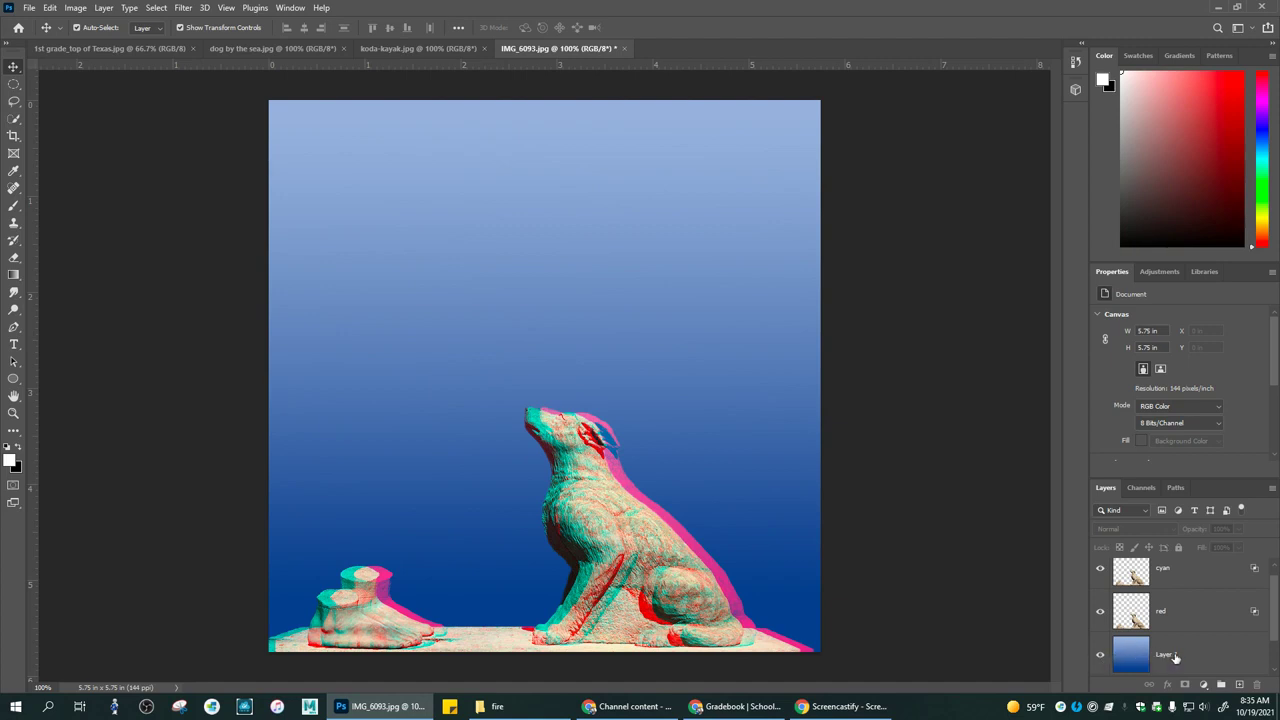
pyautogui.scroll(1, 1176, 660)
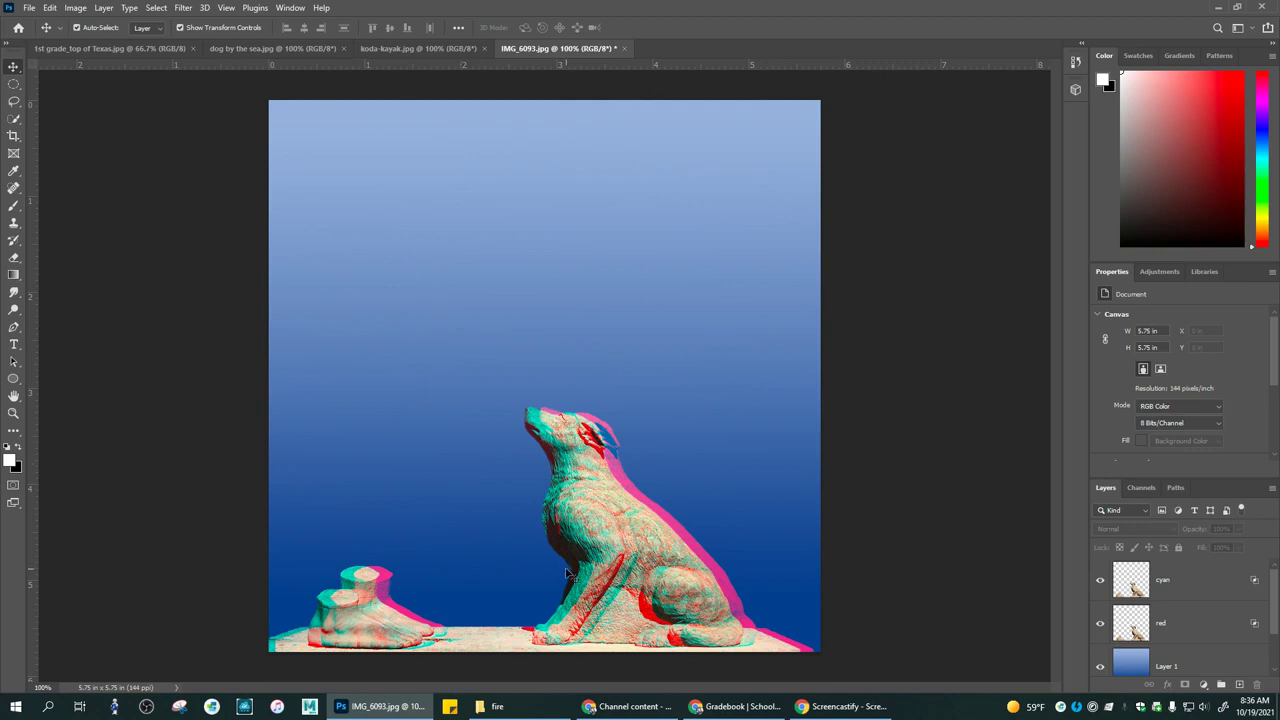
# - Compare the 3D effect in IMG_6093.jpg with the examples koda-kayak.jpg, 1st grade_top of Texas.jpg and dog by the sea.jpg
pyautogui.click(285, 48)
pyautogui.click(421, 48)
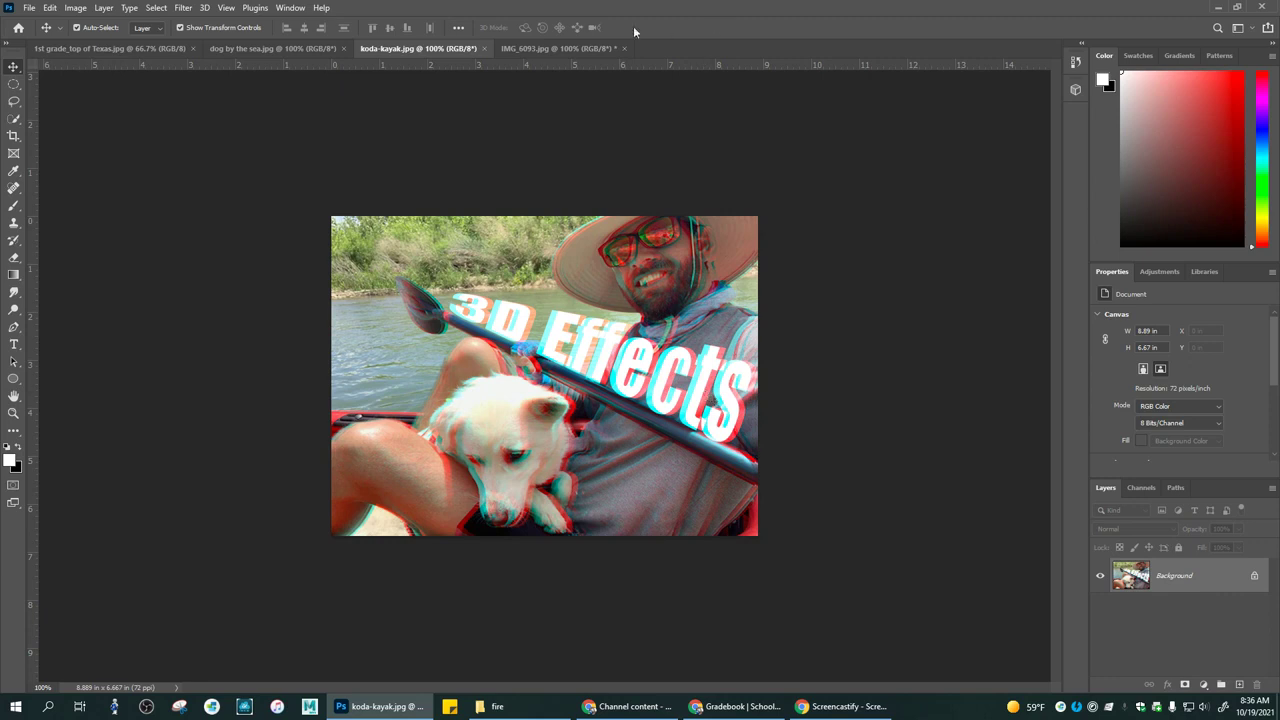
pyautogui.click(576, 48)
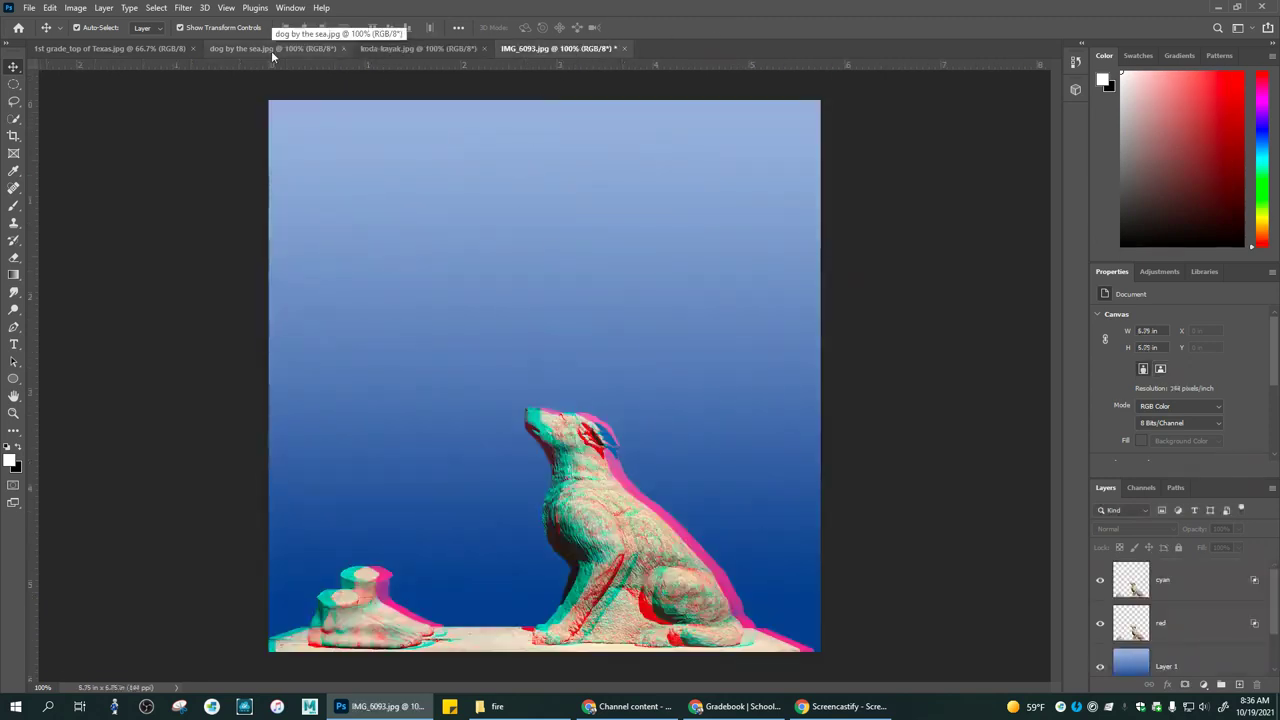
pyautogui.click(113, 49)
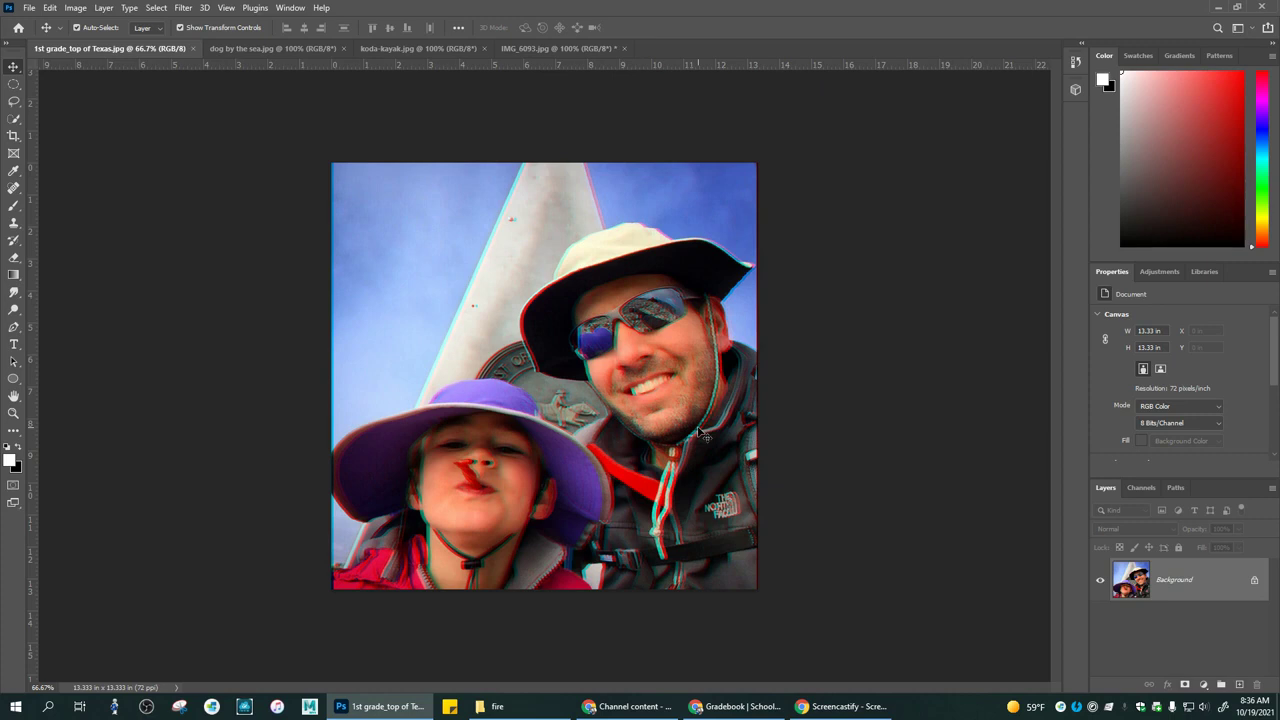
pyautogui.click(255, 49)
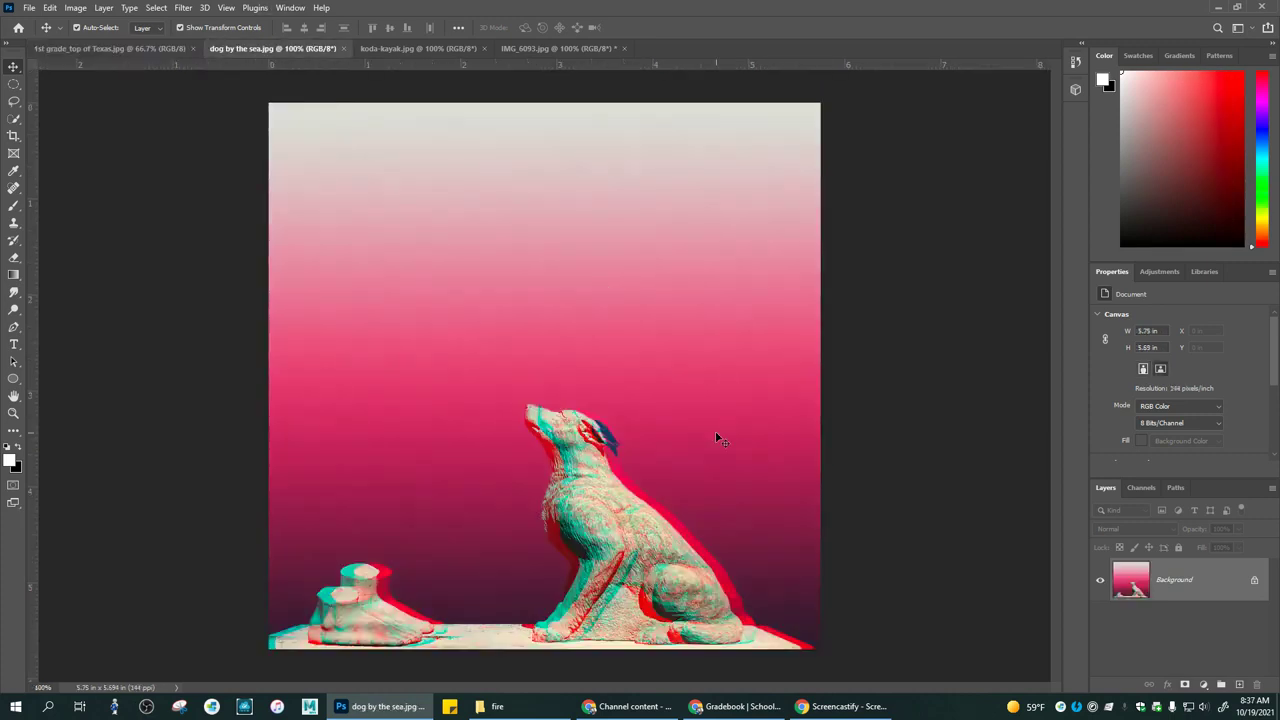
pyautogui.click(430, 48)
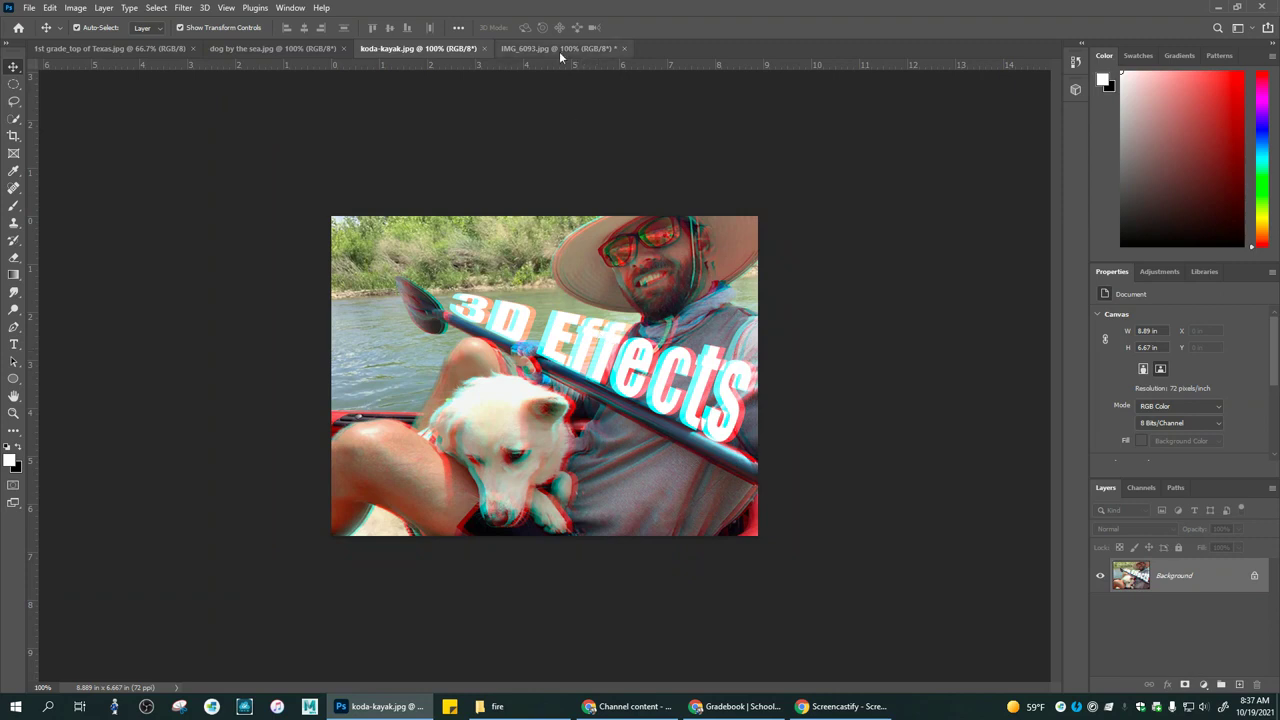
pyautogui.click(558, 49)
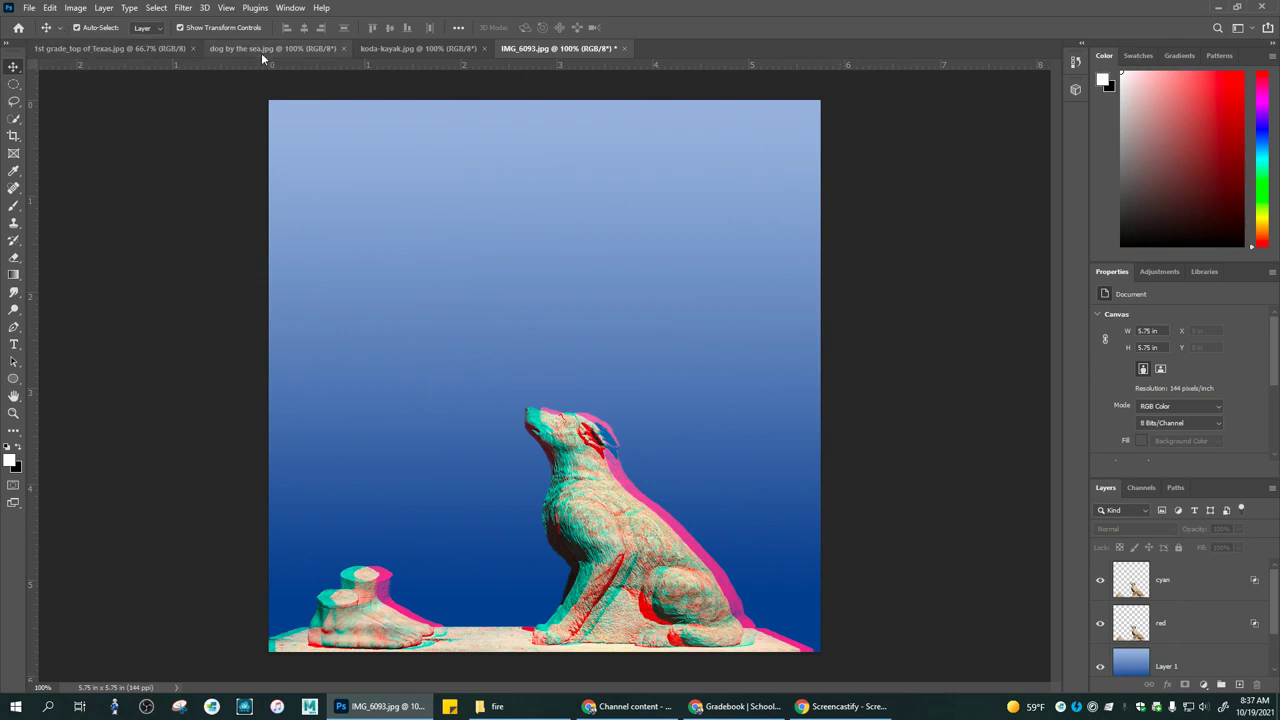
pyautogui.click(411, 48)
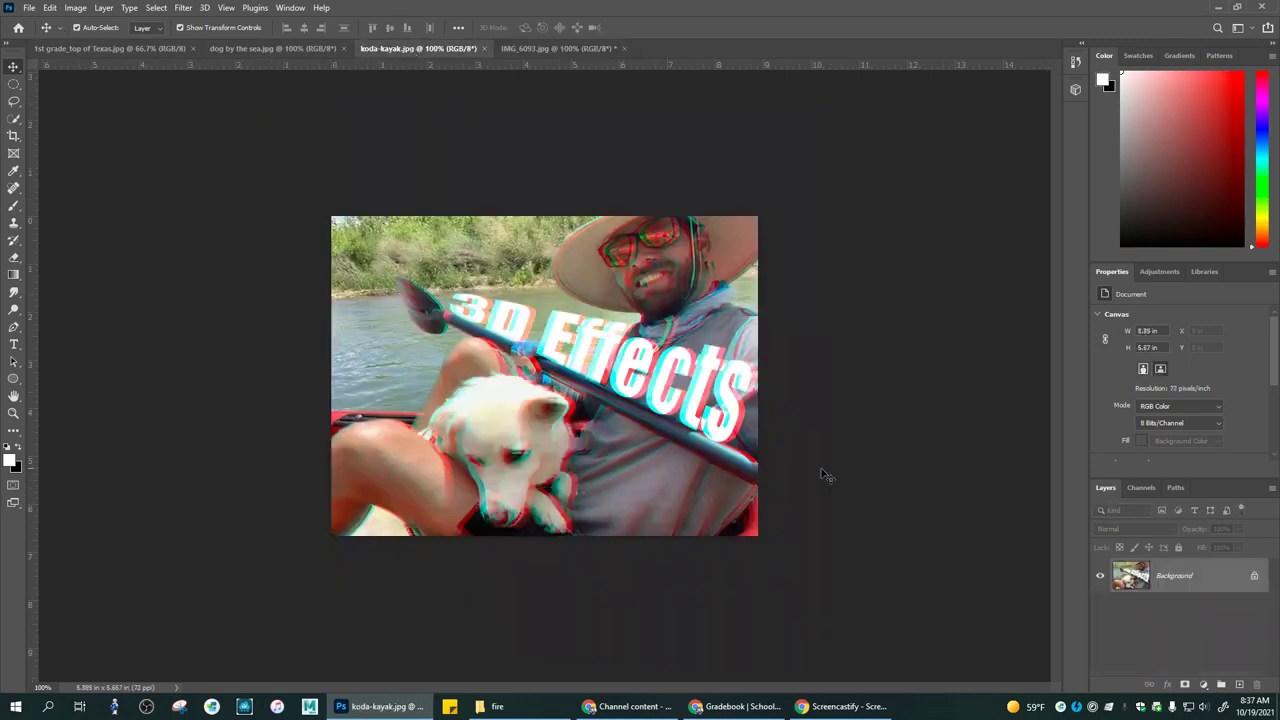